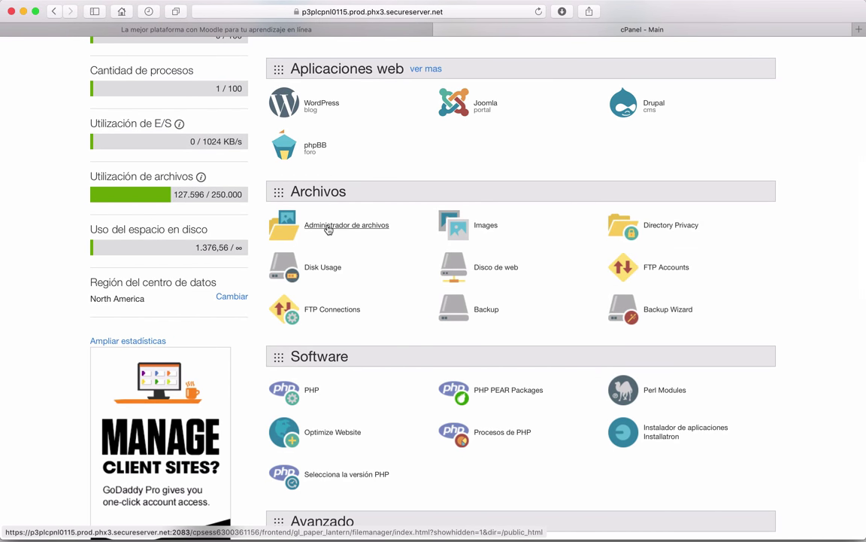
Open the file manager at the Home Directory and enter the public_html folder
left_click(358, 227)
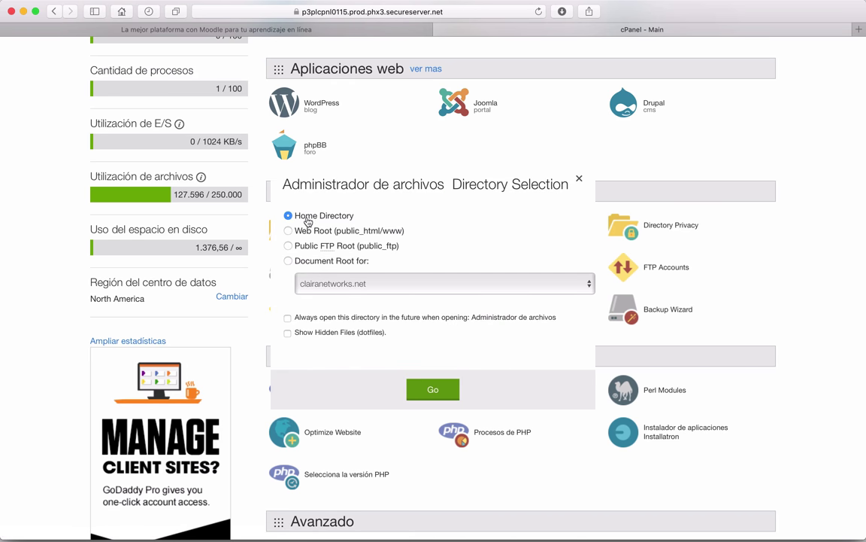
left_click(429, 389)
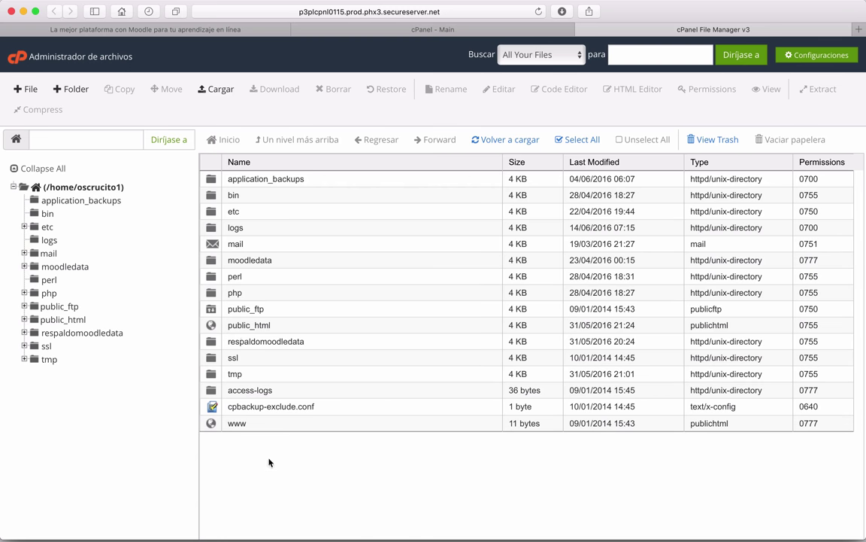
double_click(211, 326)
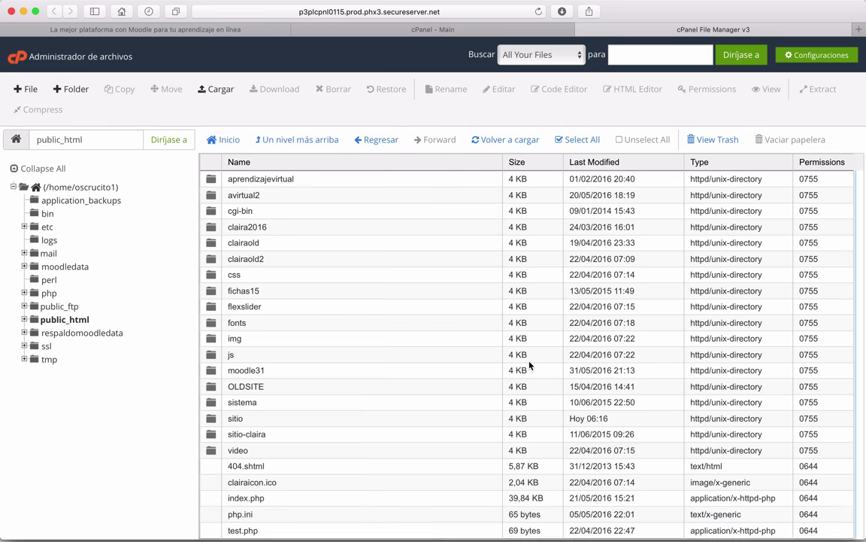
Compare the moodle31 folder with the folder path in the Moodle site's web address, and return to the file manager
left_click(238, 369)
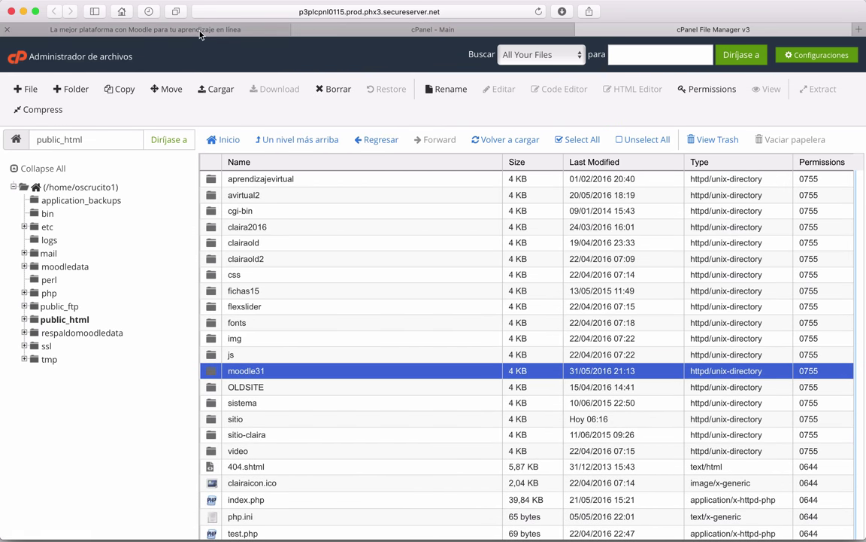
left_click(179, 28)
left_click(391, 11)
double_click(288, 11)
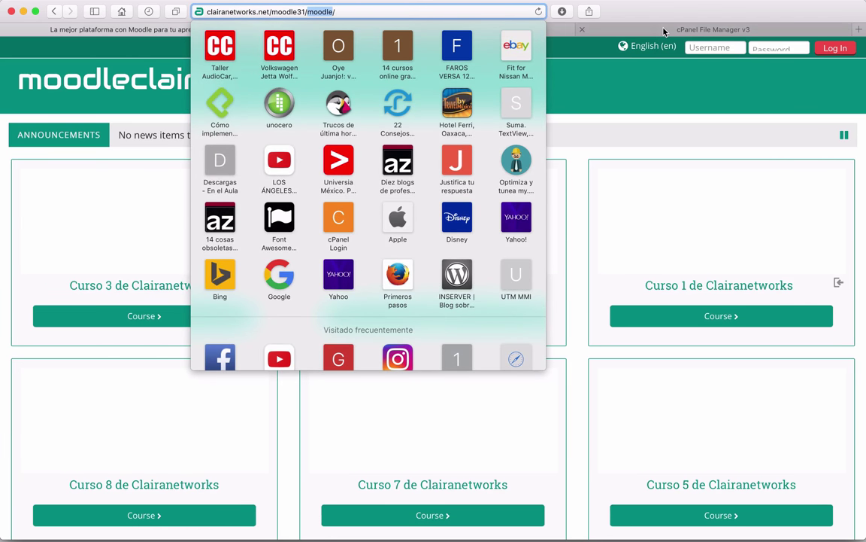
left_click(596, 28)
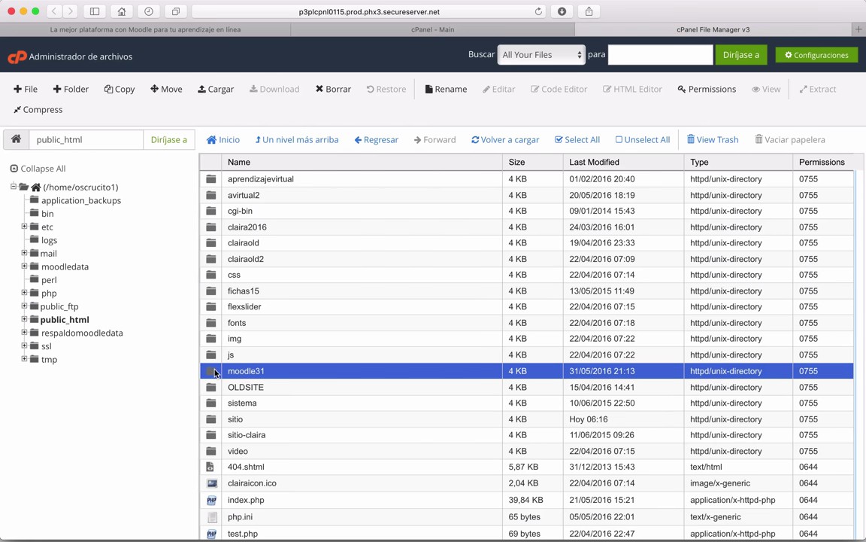
Look at the moodle folder inside moodle31 and go back up to public_html
double_click(214, 371)
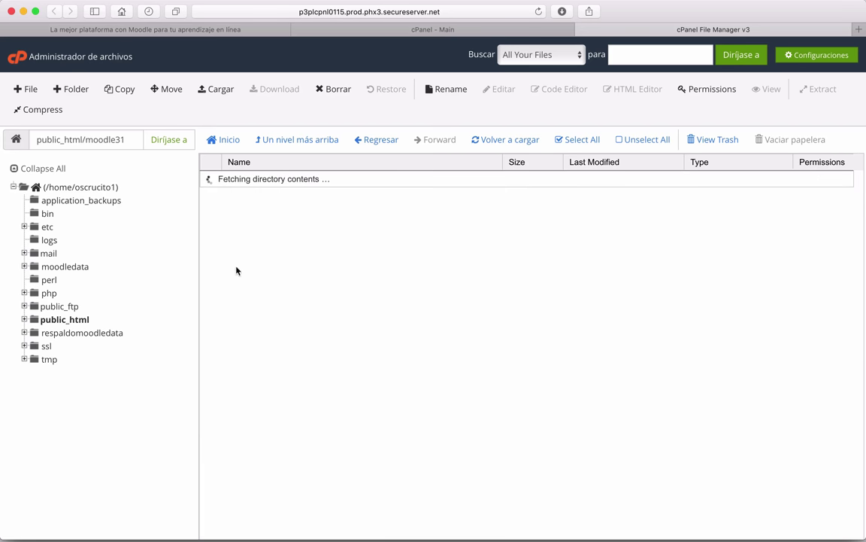
left_click(237, 196)
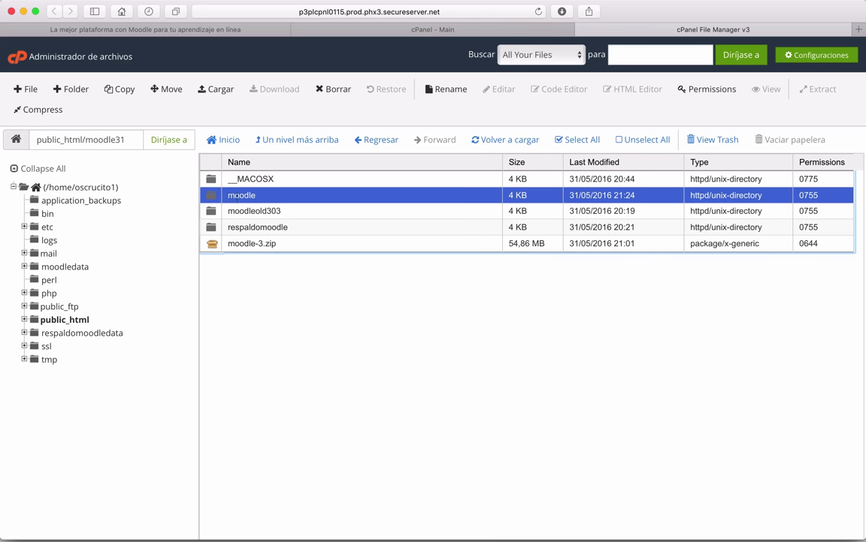
left_click(267, 140)
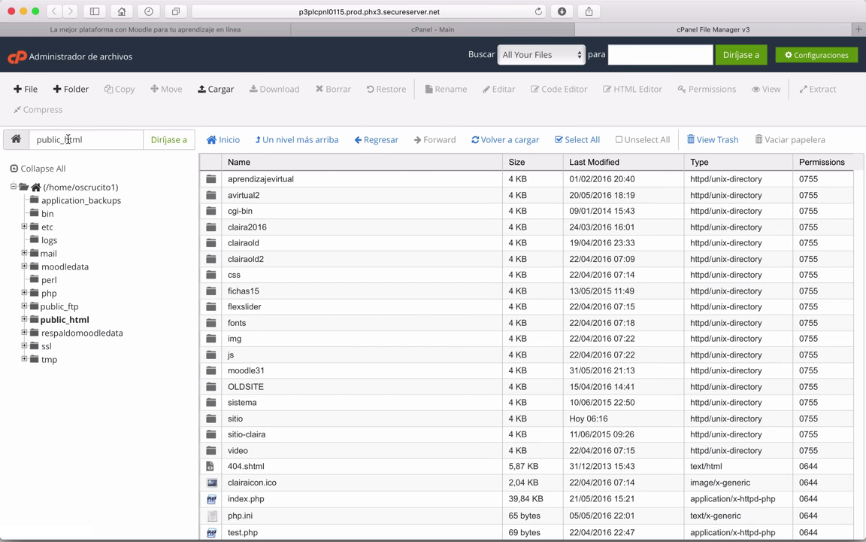
left_click_drag(83, 140, 35, 139)
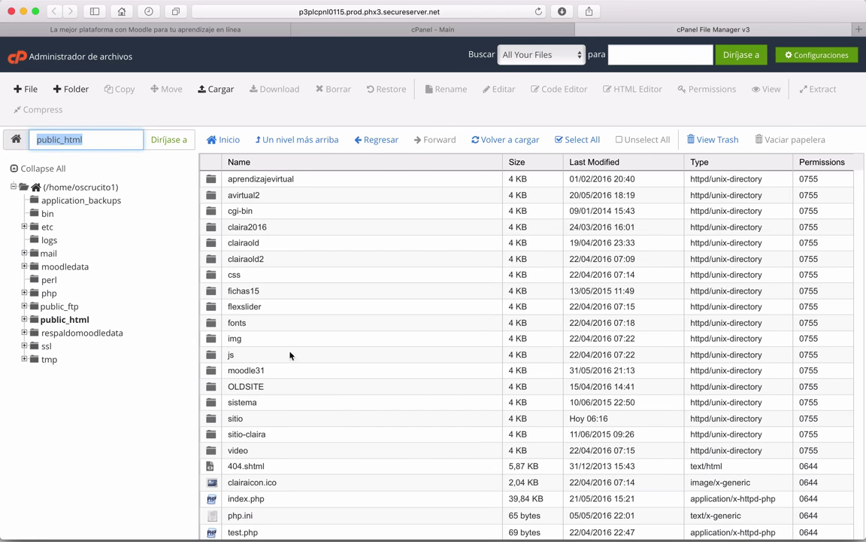
Move the moodle folder out of moodle31 to /public_html/ and go up to that directory
left_click(212, 370)
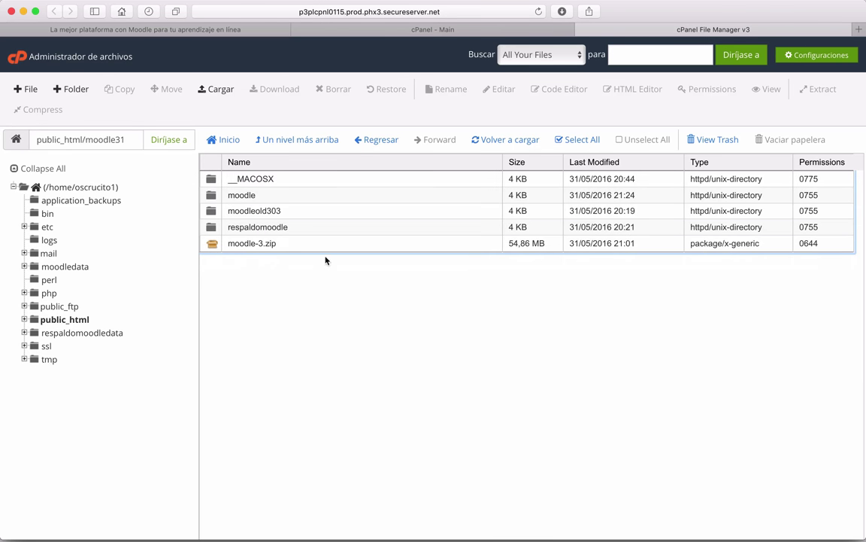
left_click(233, 195)
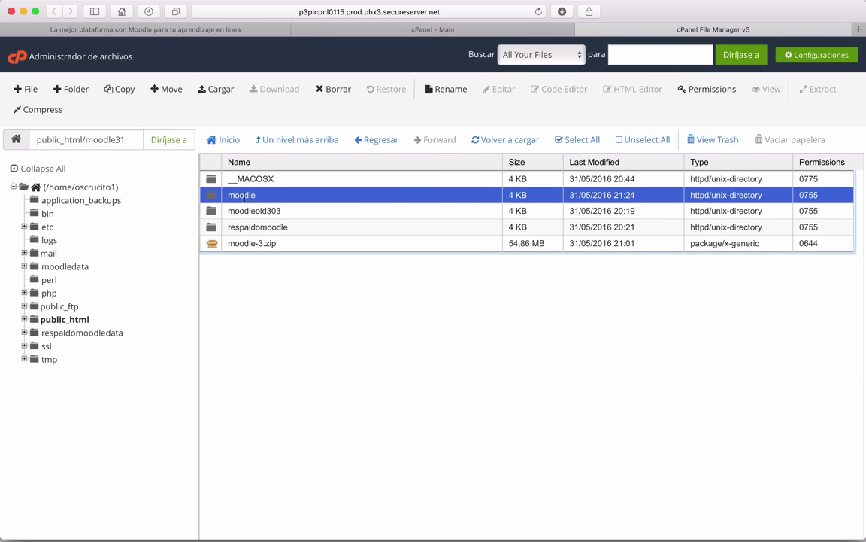
left_click(170, 90)
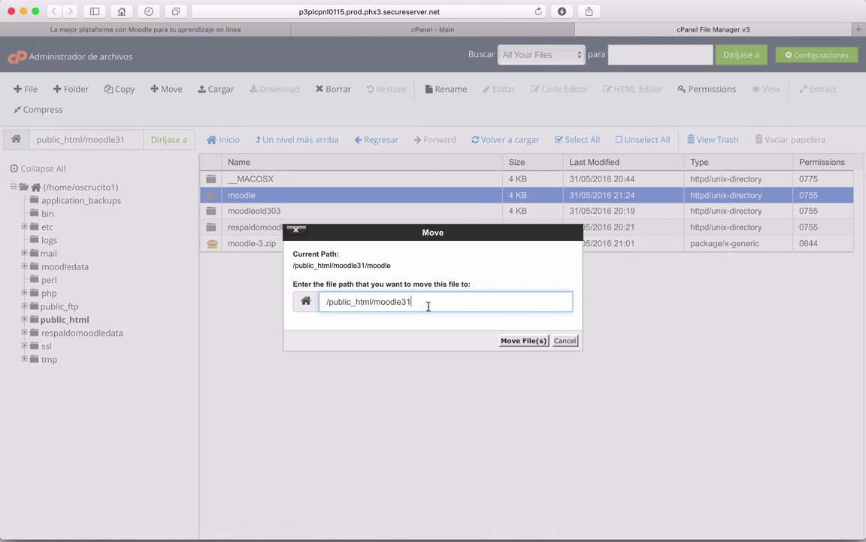
left_click_drag(419, 301, 375, 304)
key("BackSpace")
left_click(516, 342)
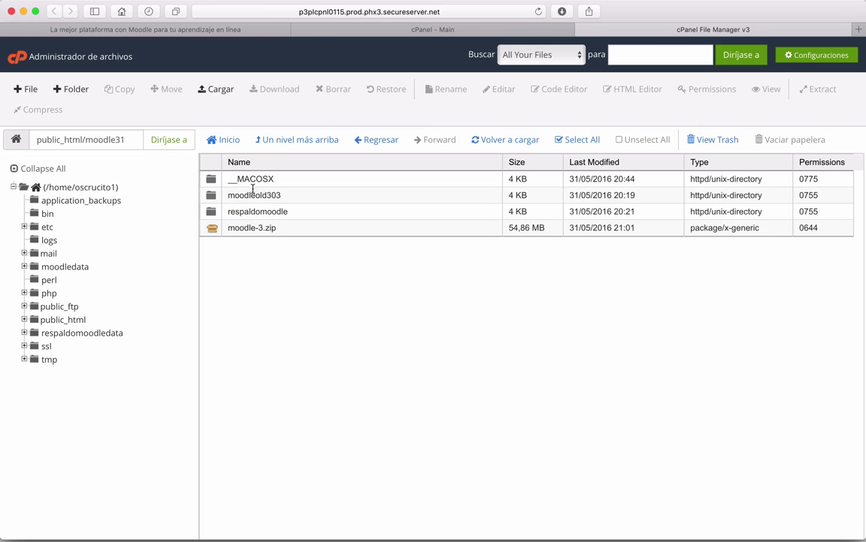
left_click(266, 142)
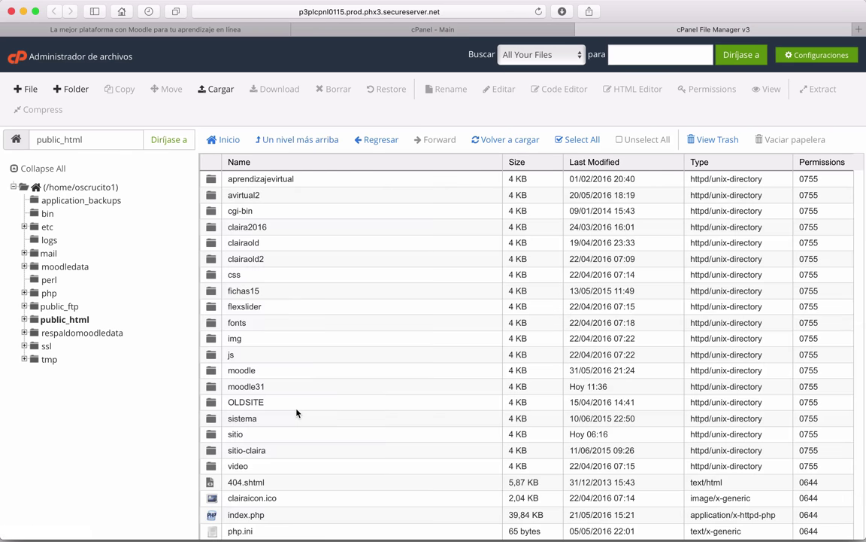
left_click(239, 372)
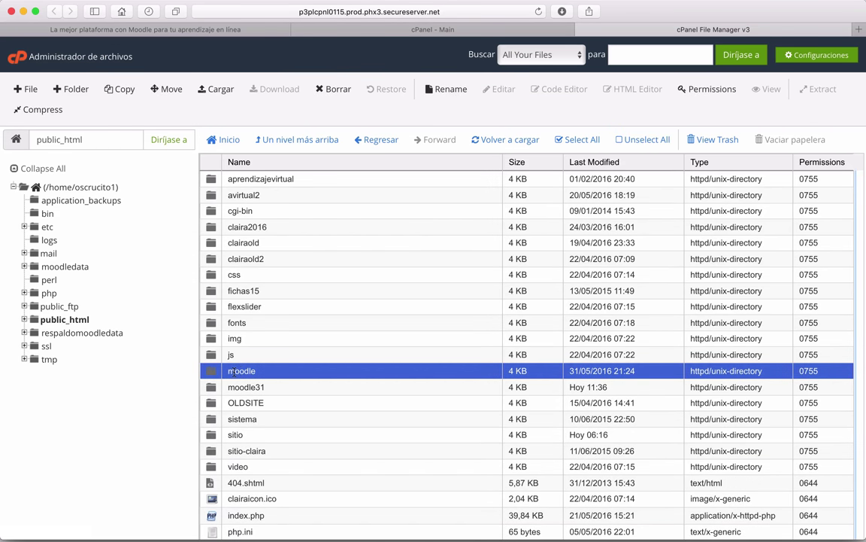
left_click(239, 372)
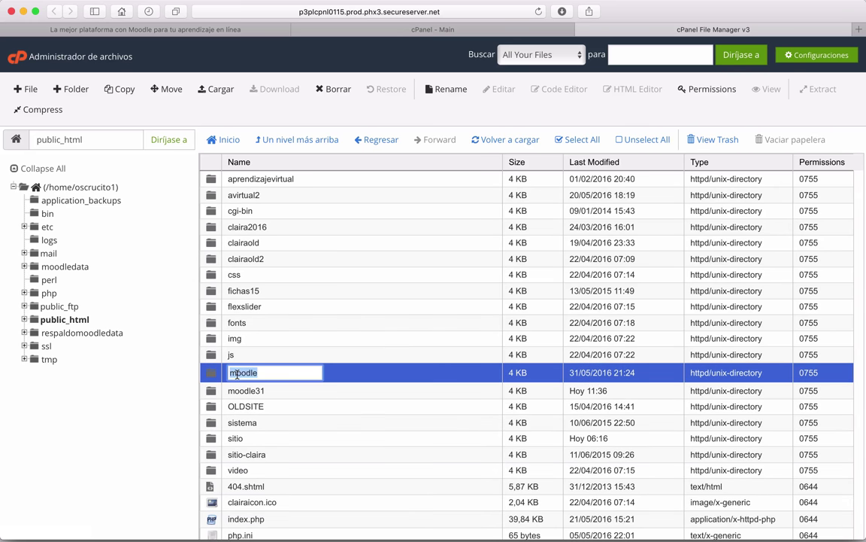
left_click(220, 374)
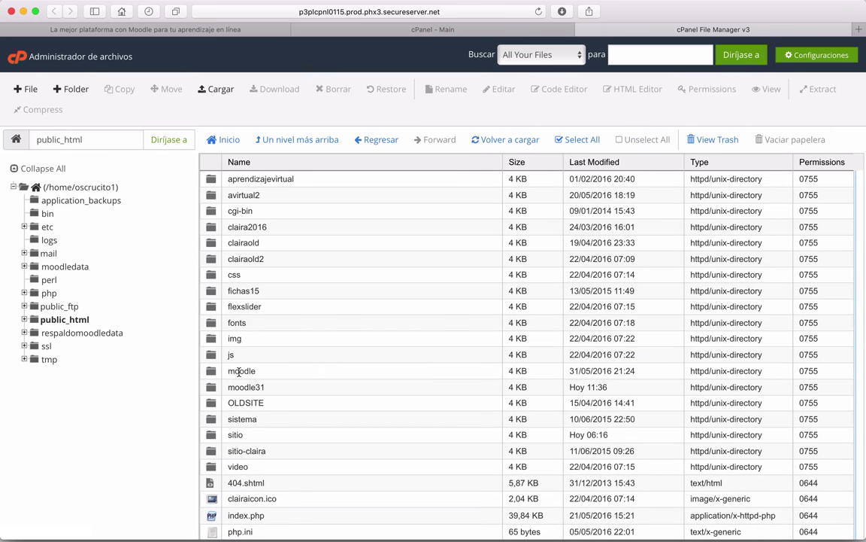
Rename the moodle folder in public_html as cursomoodle and select it
left_click(238, 372)
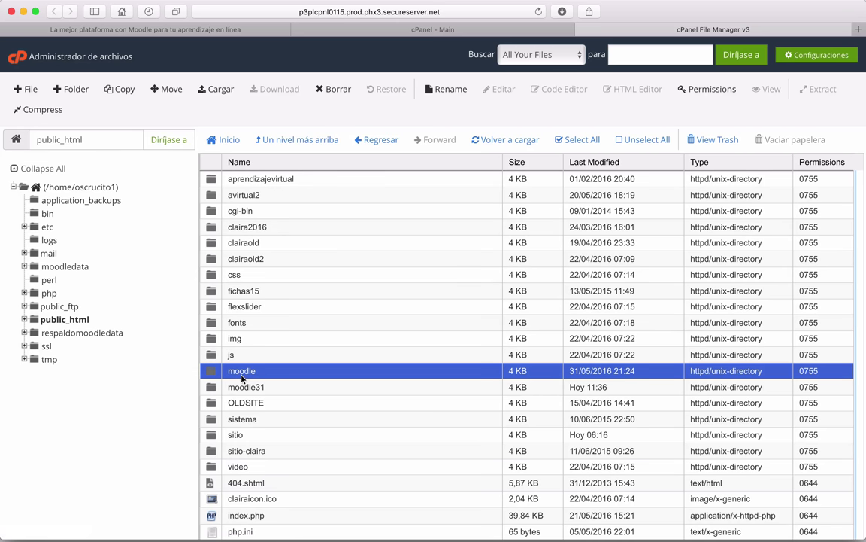
left_click(451, 89)
left_click(348, 300)
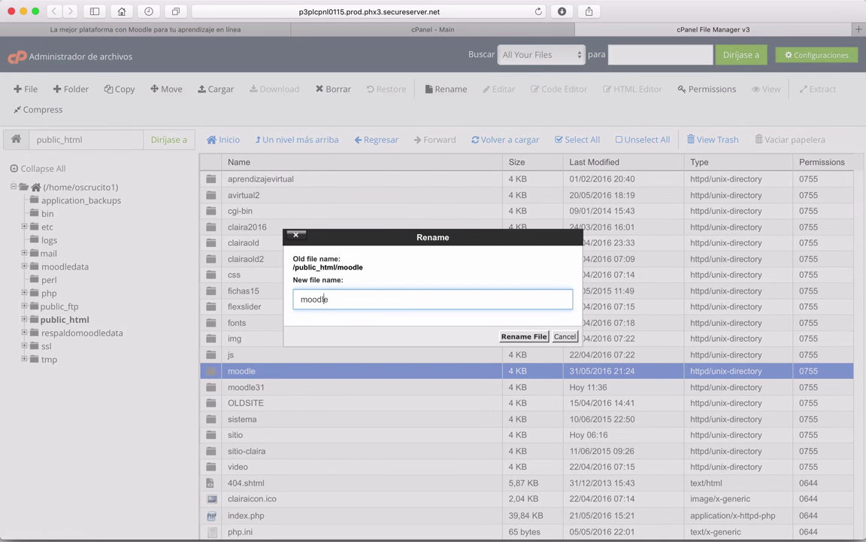
type("curso")
left_click(526, 337)
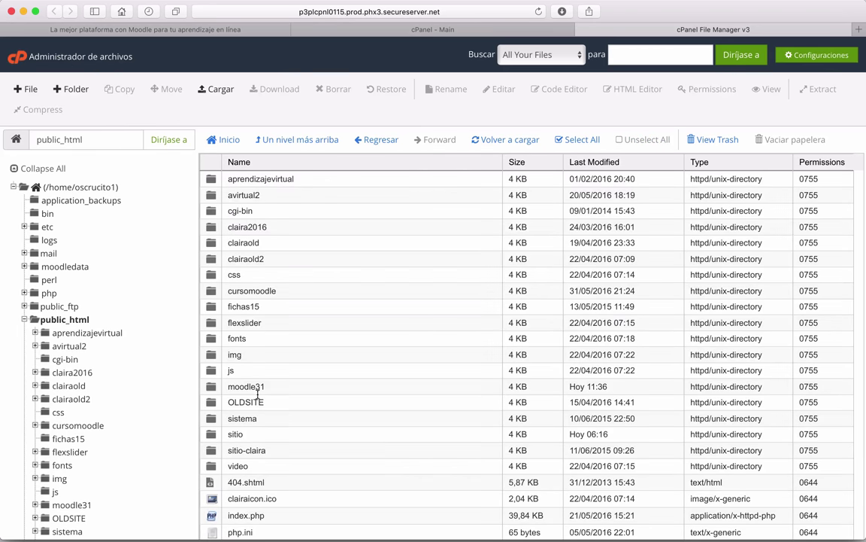
left_click(252, 292)
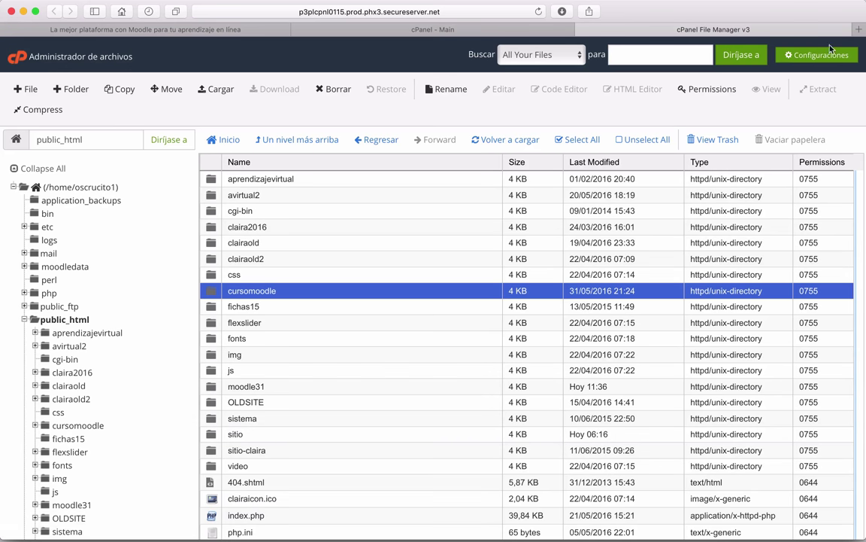
Load clairanetworks.net/cursomoodle in a new browser tab to test the site's new address
left_click(859, 30)
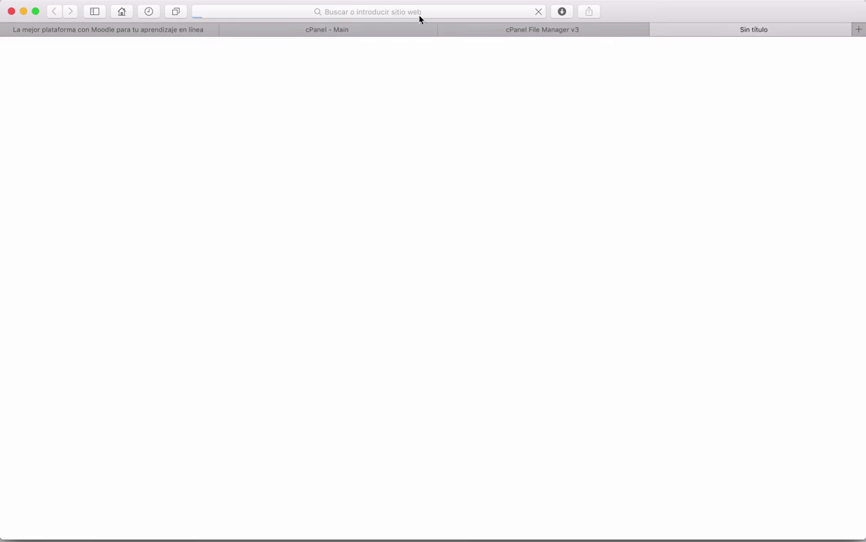
left_click(381, 13)
type("cart.godaddy.com/")
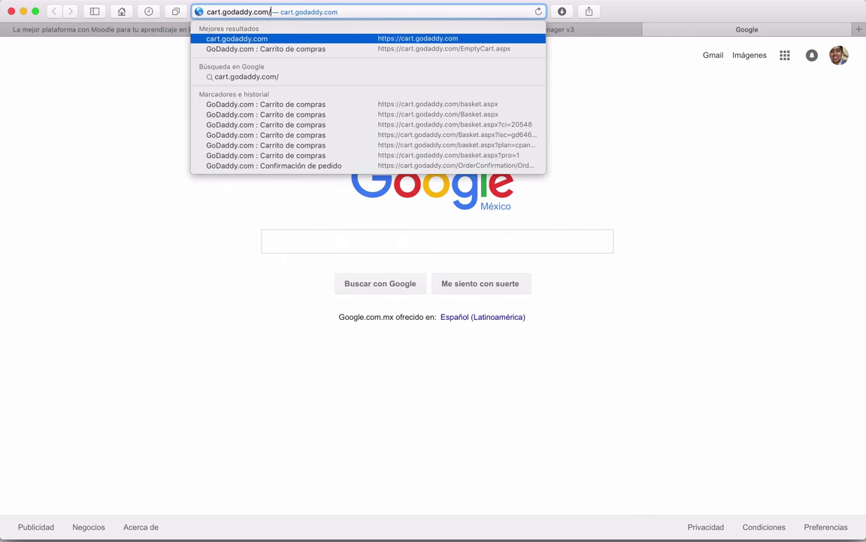
key("super+a")
type("clairanetworks.net/")
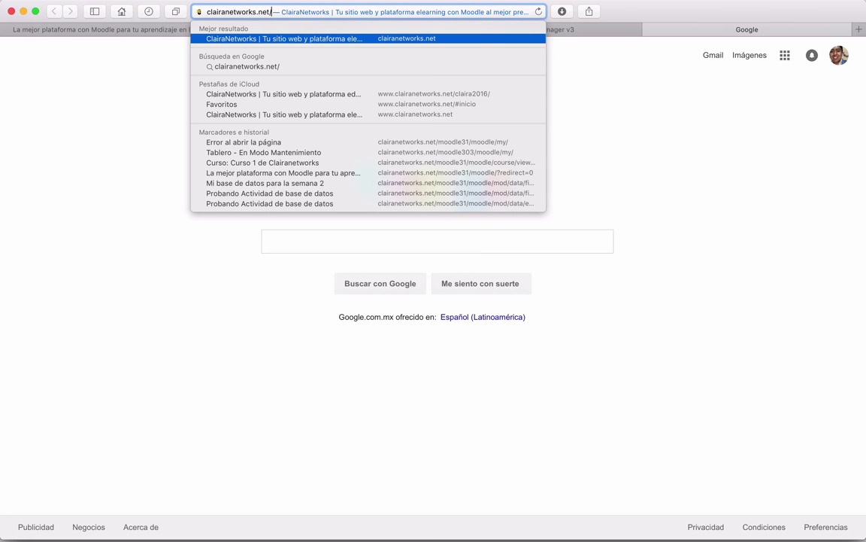
type("cursomoodle")
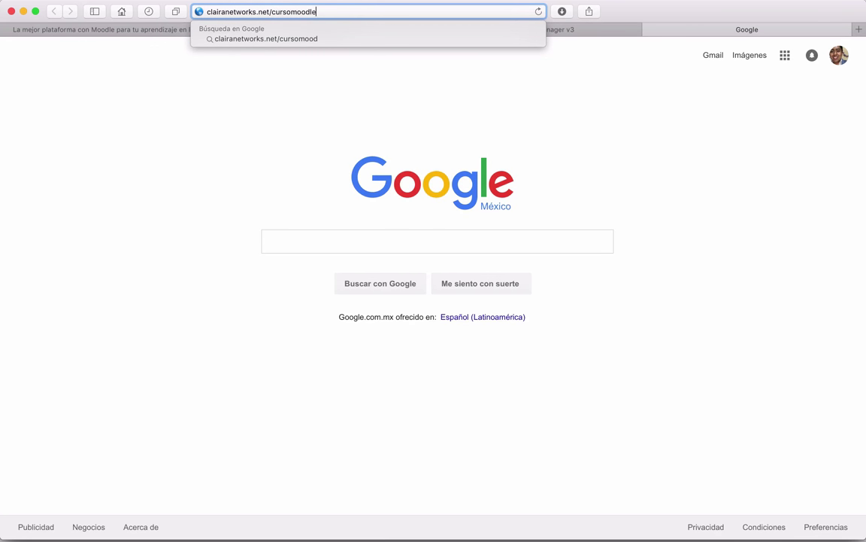
key("Return")
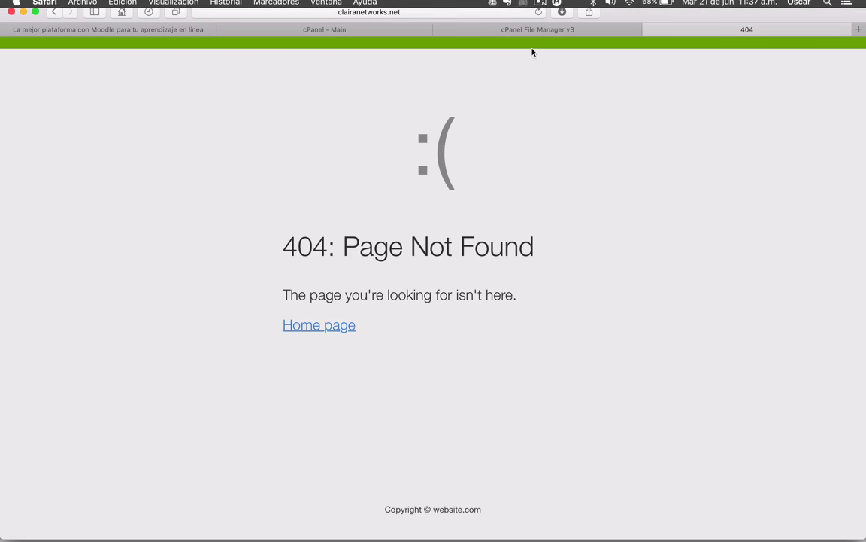
left_click(414, 10)
left_click(373, 10)
left_click(583, 143)
key("ctrl+Up")
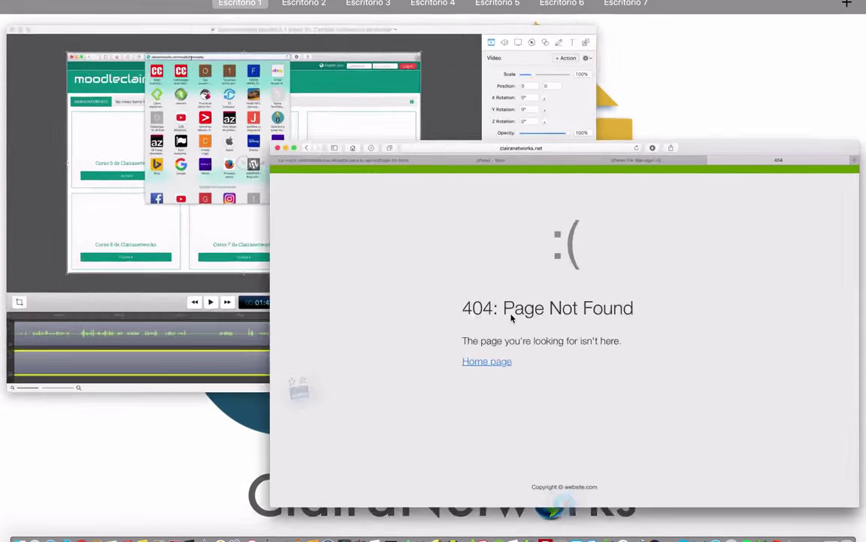
left_click(511, 318)
Return to the file manager, enter the cursomoodle folder and open its config.php file for editing
left_click(331, 29)
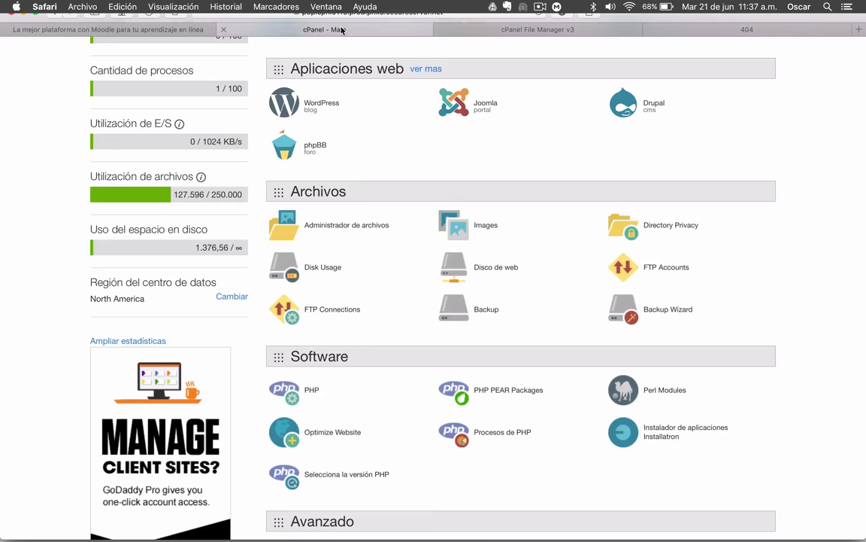
left_click(466, 28)
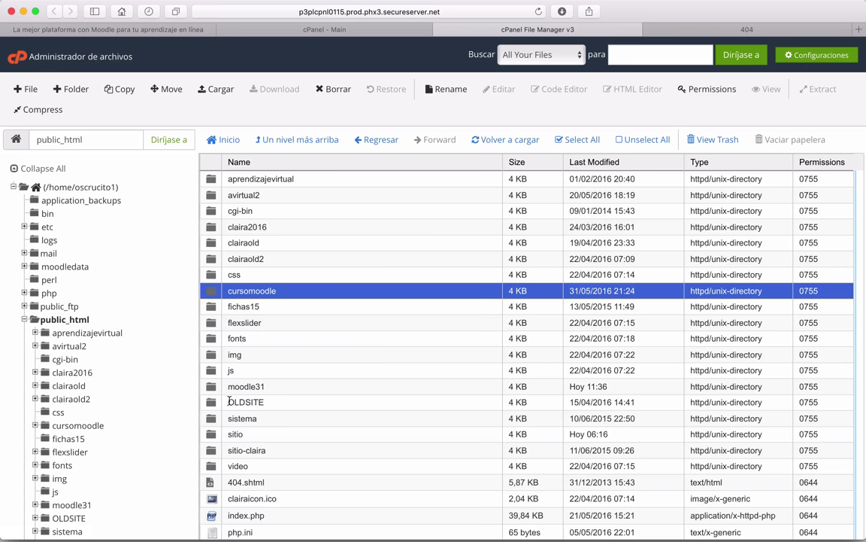
double_click(214, 293)
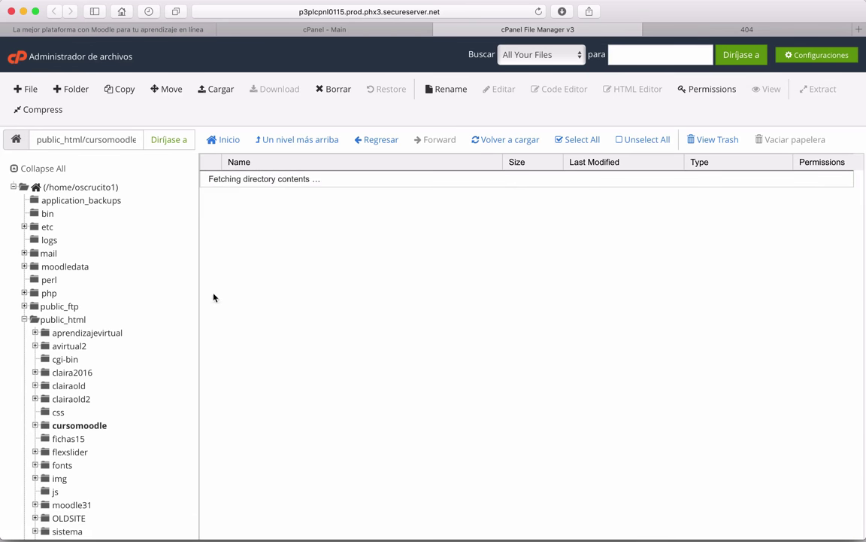
scroll(403, 362, "down", 15)
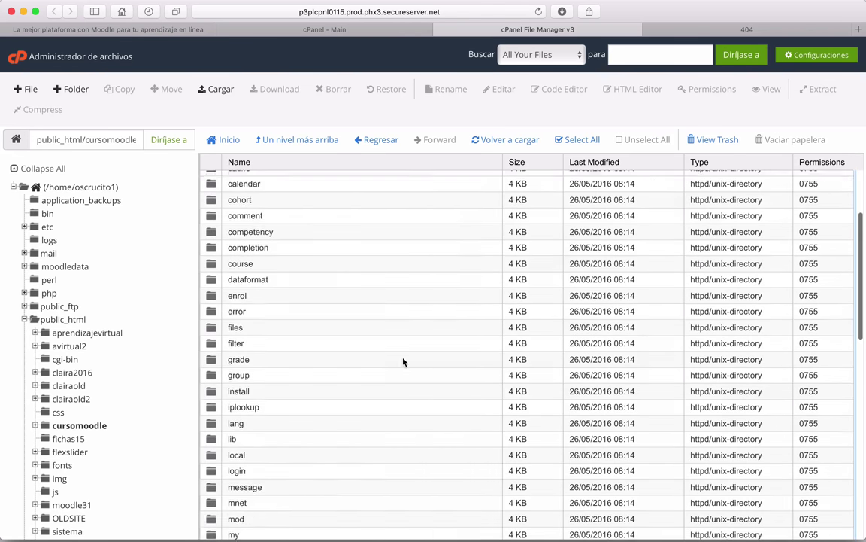
scroll(403, 362, "down", 5)
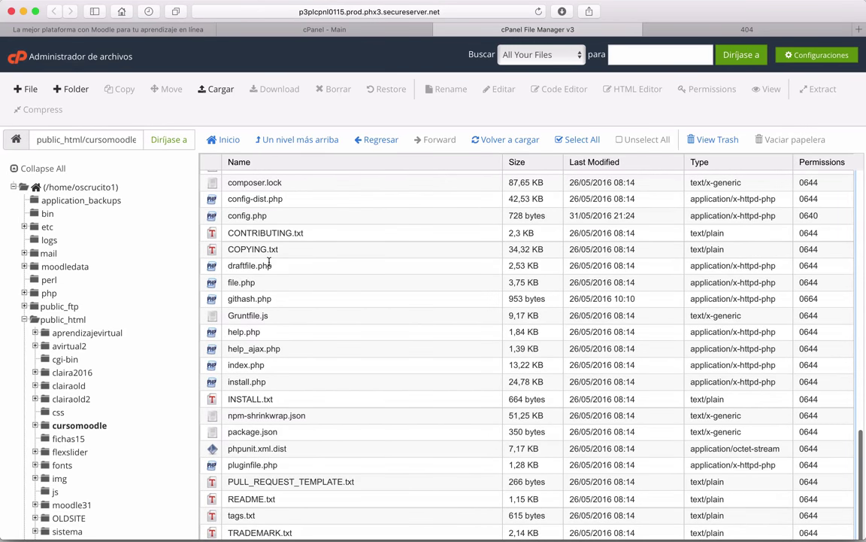
left_click(213, 216)
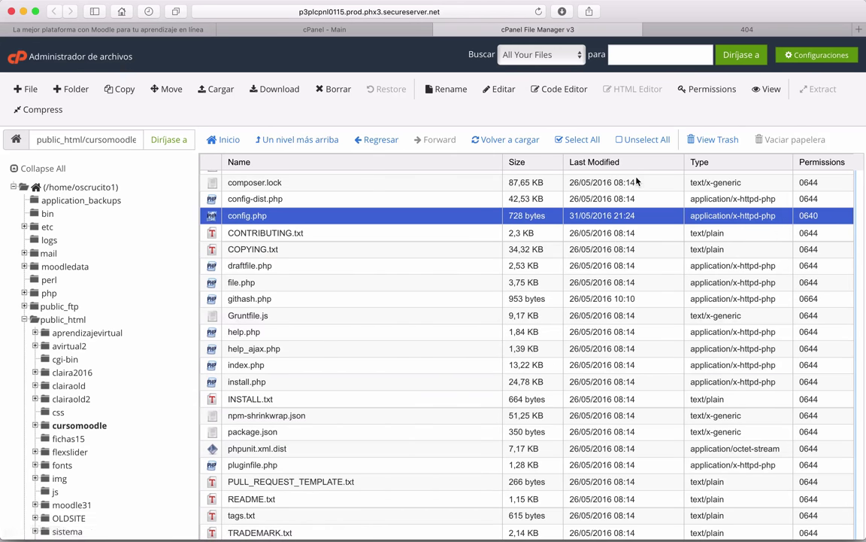
left_click(509, 92)
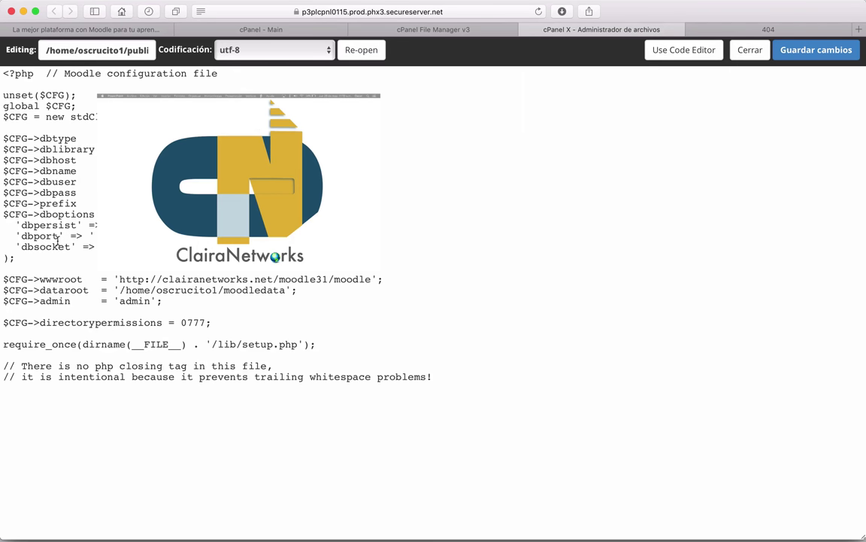
Compare the $CFG->wwwroot address in config.php with the full address of the 404 page, reloading that page
left_click(32, 280)
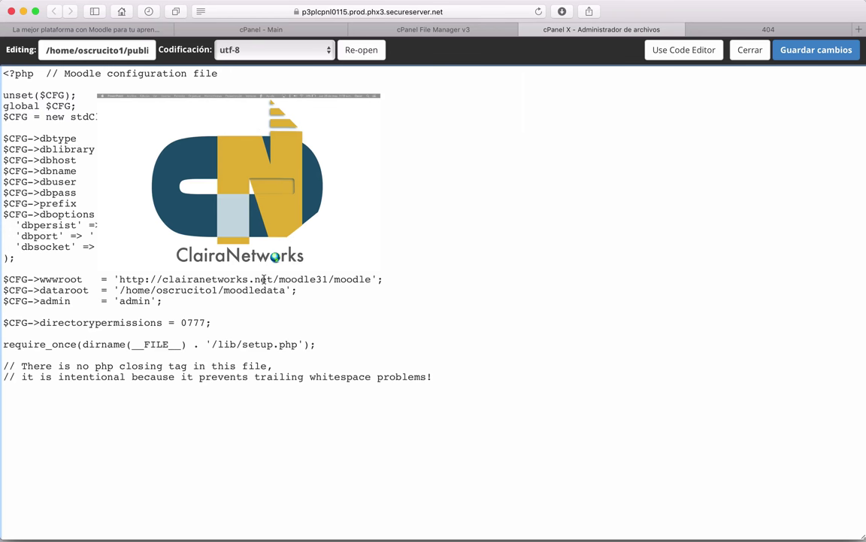
double_click(182, 279)
triple_click(182, 279)
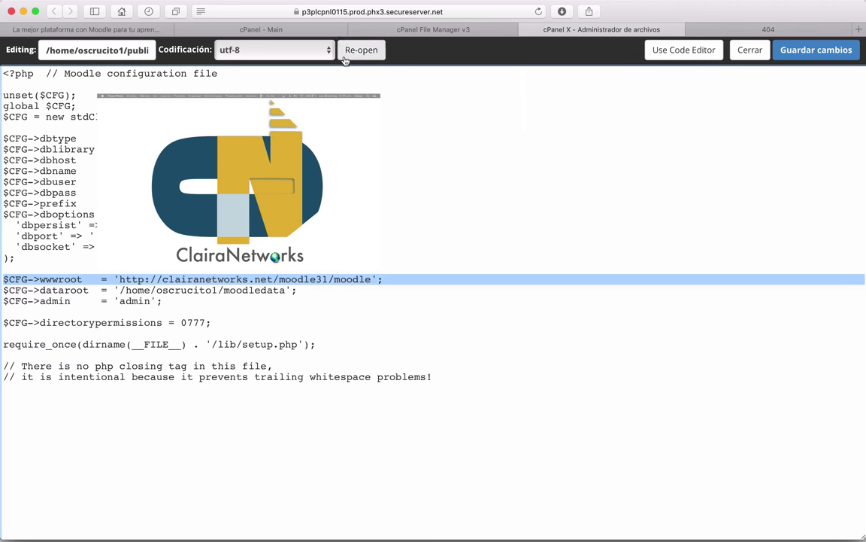
left_click(711, 29)
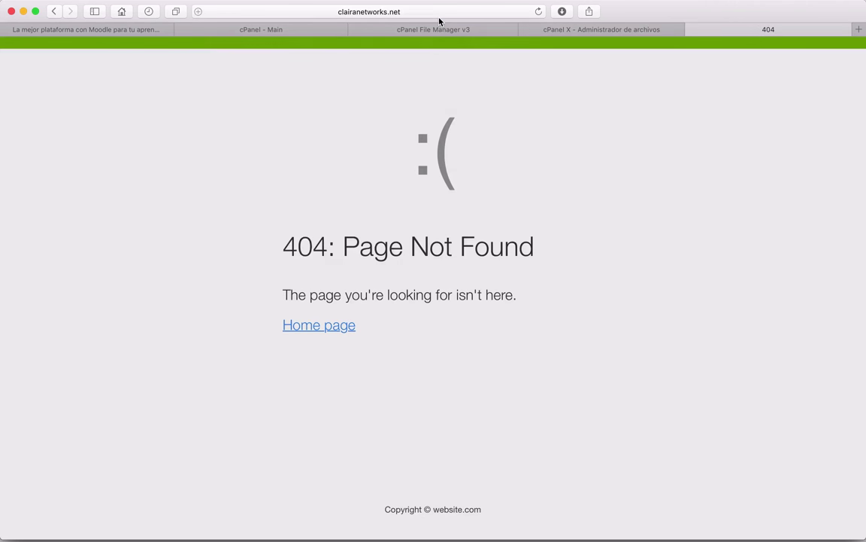
left_click(426, 12)
left_click(253, 12)
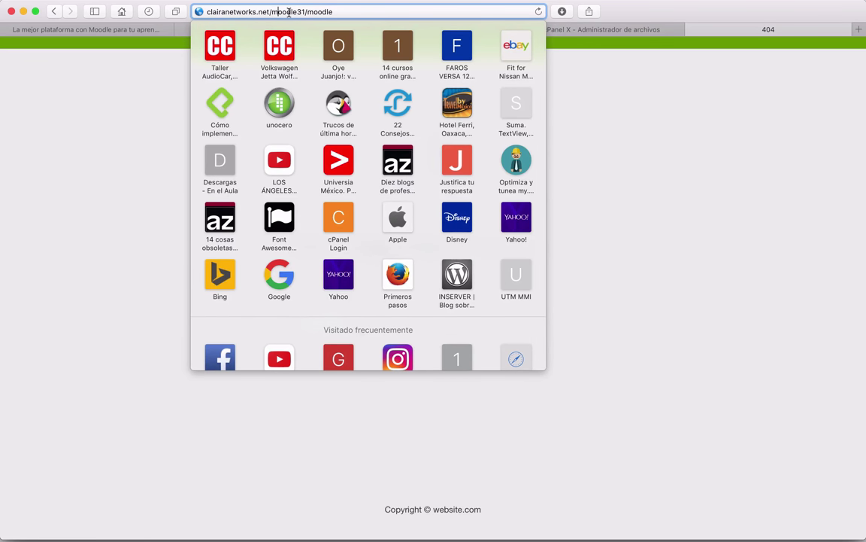
key("Return")
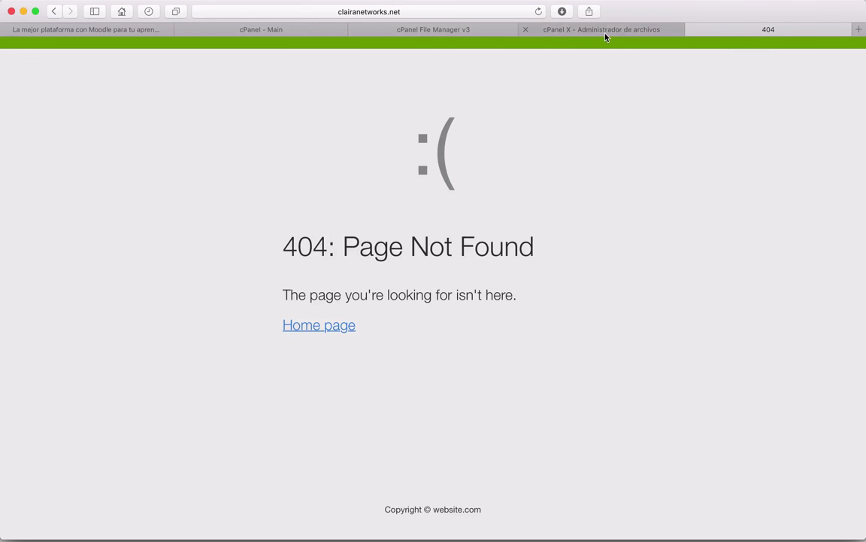
left_click(605, 34)
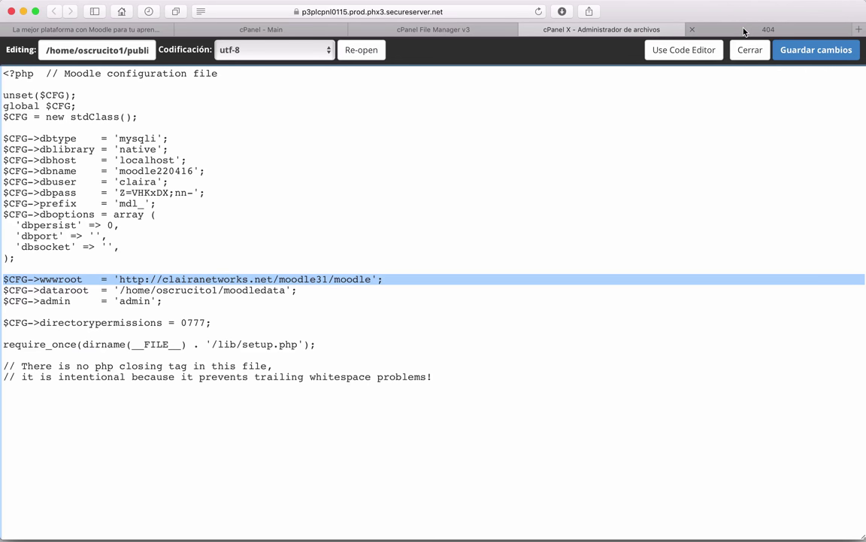
left_click(303, 280)
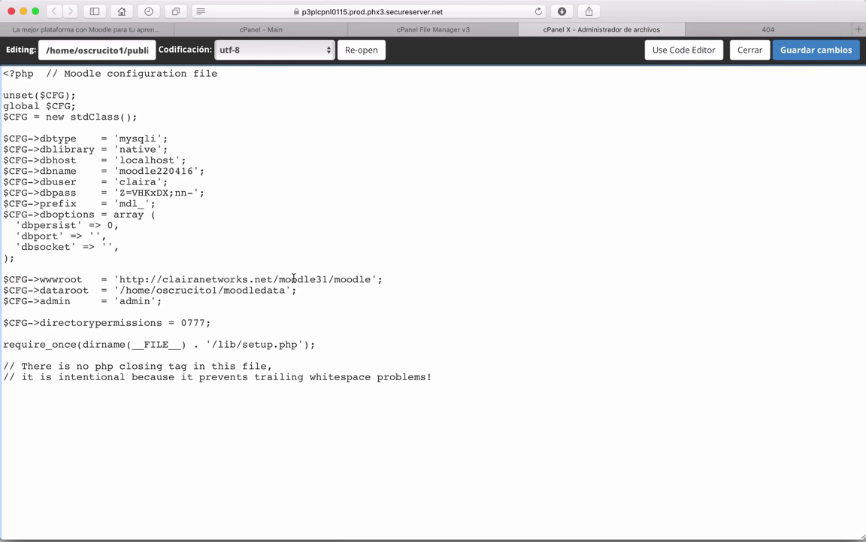
Replace the moodle31/moodle path in the 404 page's address with cursomoodle, leaving the page unloaded
left_click(726, 30)
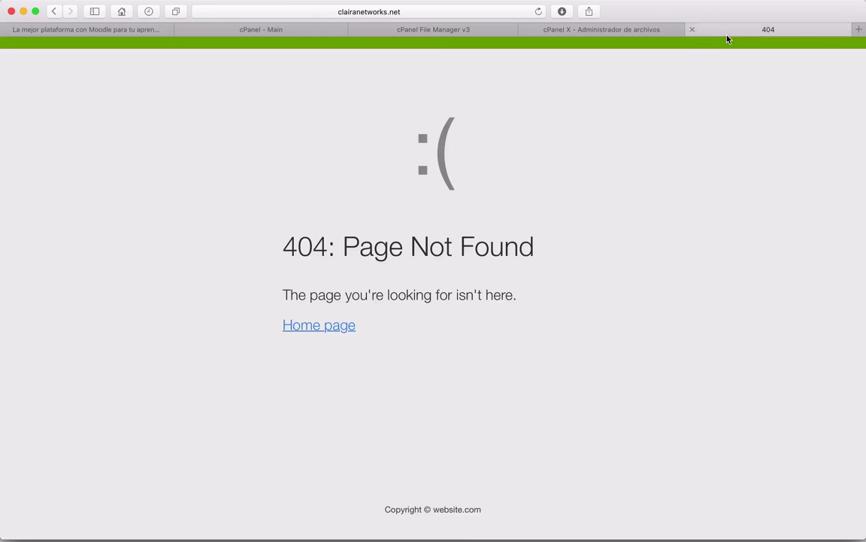
left_click(382, 12)
left_click(312, 12)
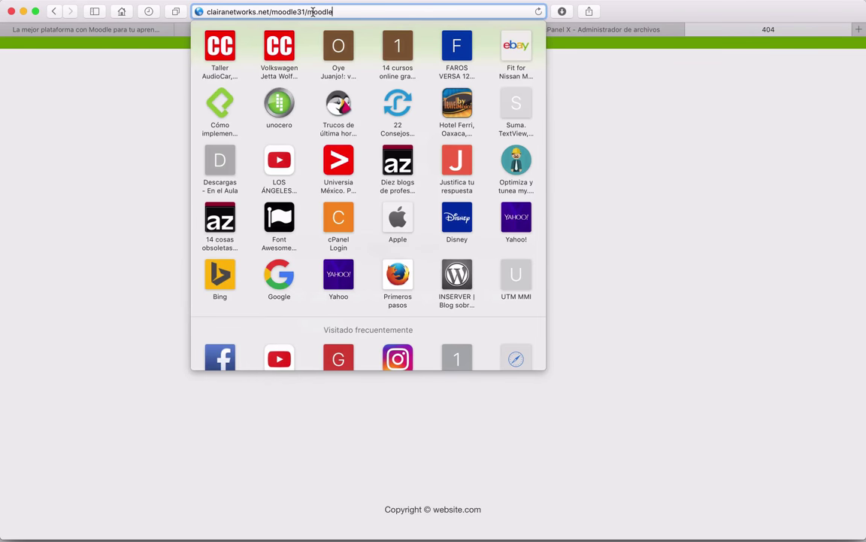
left_click_drag(272, 12, 358, 17)
type("c")
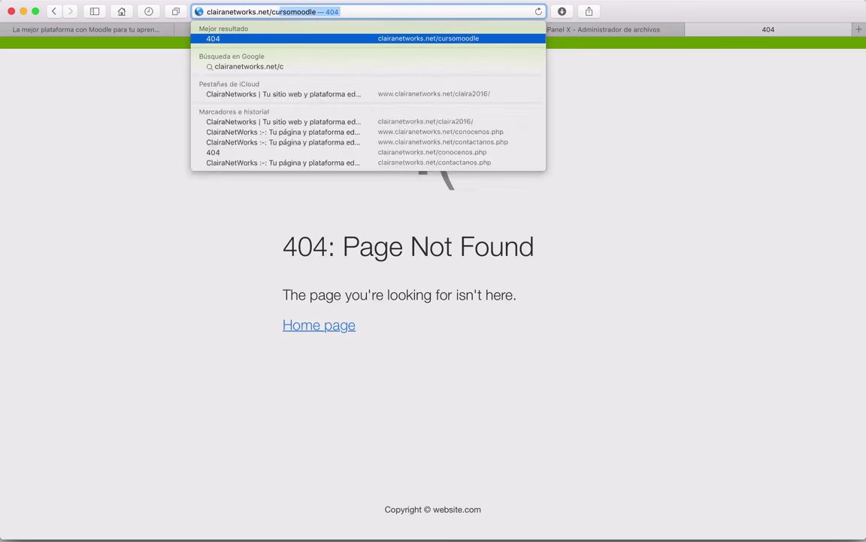
type("urso")
key("Right")
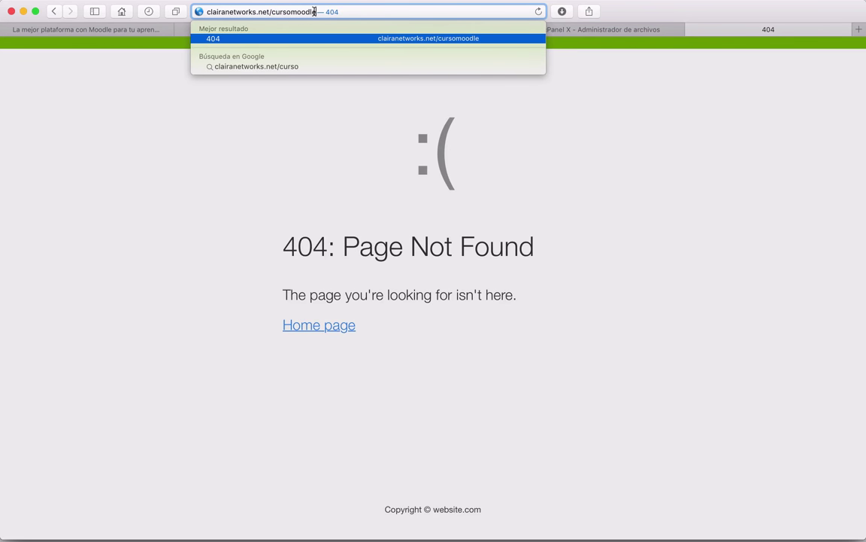
double_click(278, 13)
key("super+shift+Right")
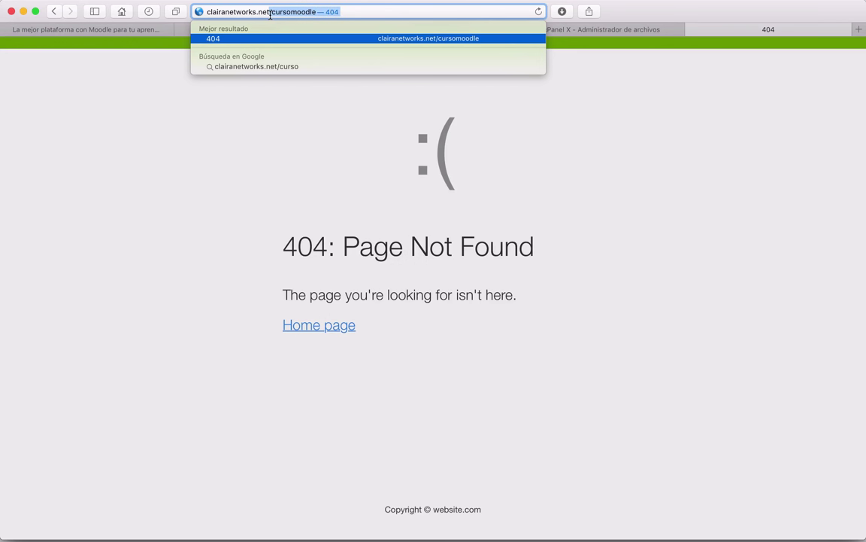
left_click(522, 216)
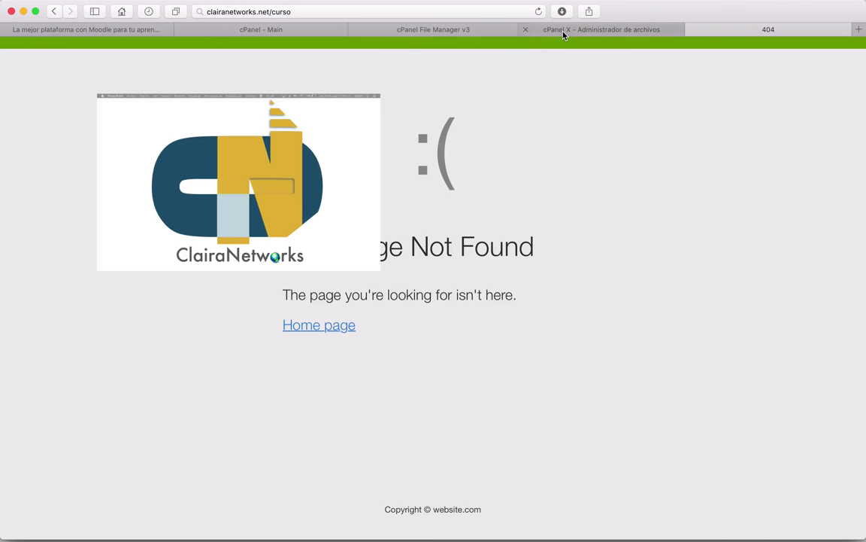
left_click(410, 34)
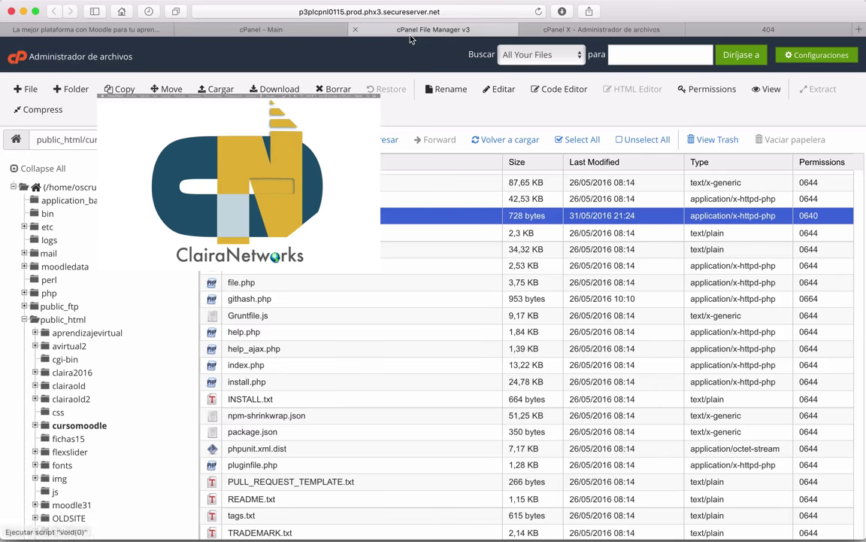
left_click(608, 32)
left_click(187, 289)
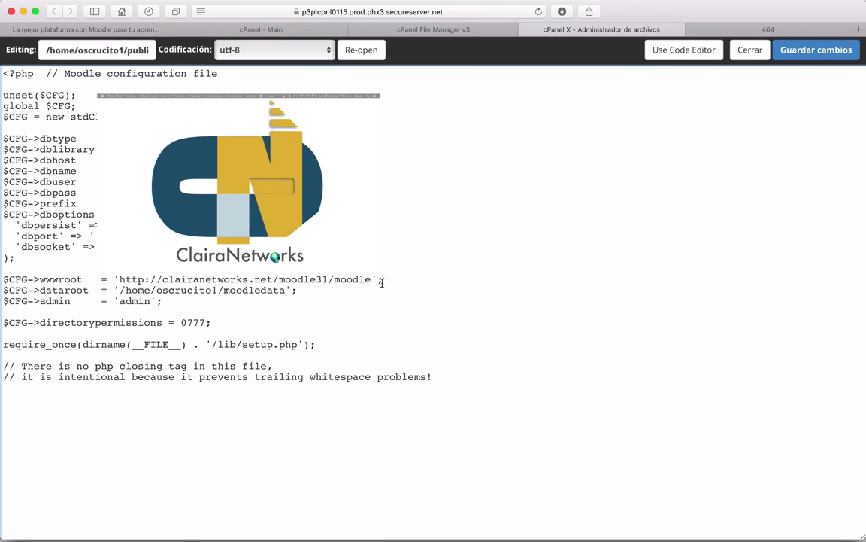
left_click_drag(371, 279, 280, 279)
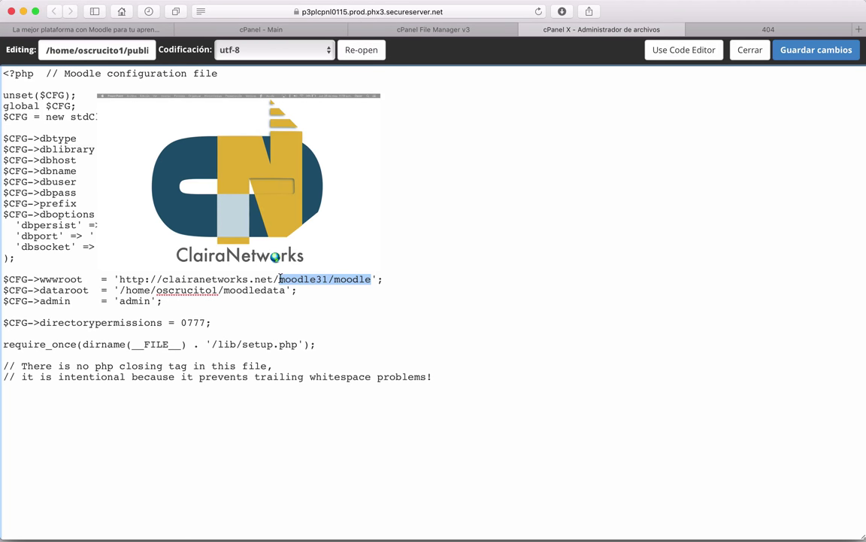
key("BackSpace")
key("BackSpace")
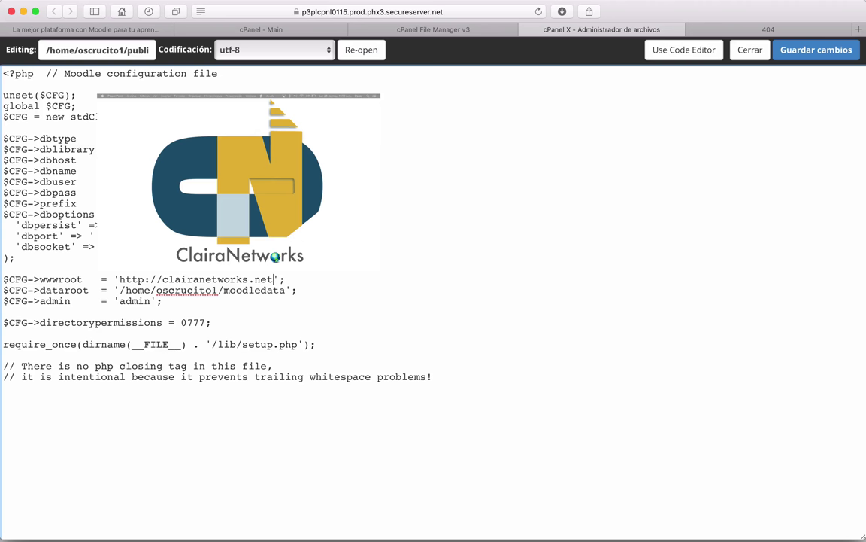
type("/cursomoodle")
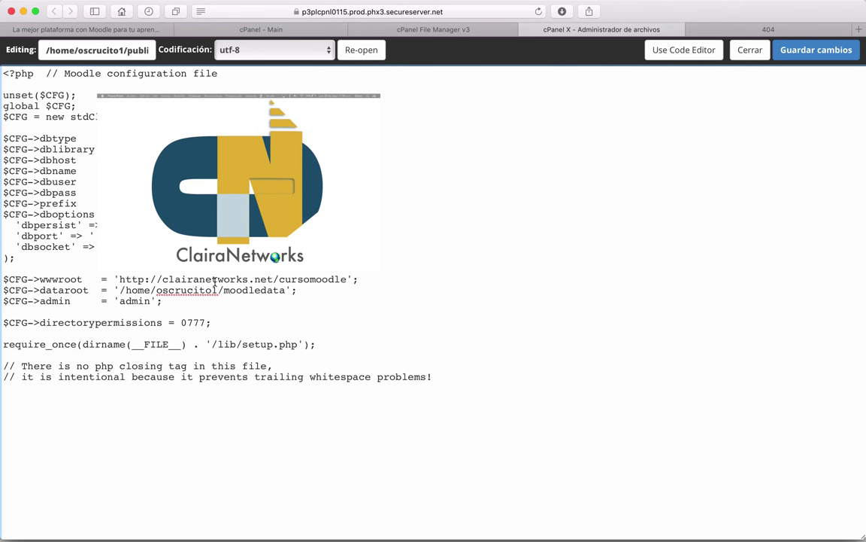
Load clairanetworks.net/cursomoodle in the 404 page's tab and check which address it resolves to
left_click(733, 28)
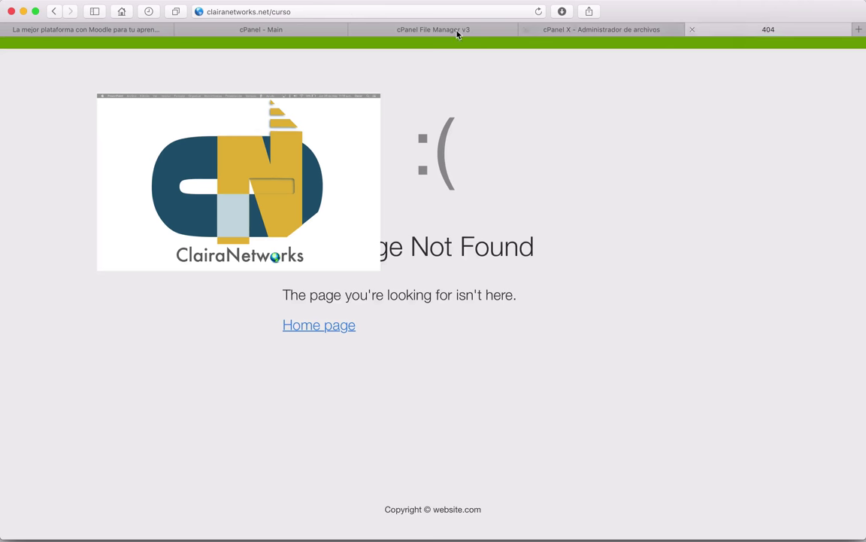
left_click(370, 10)
left_click(370, 10)
type("mood")
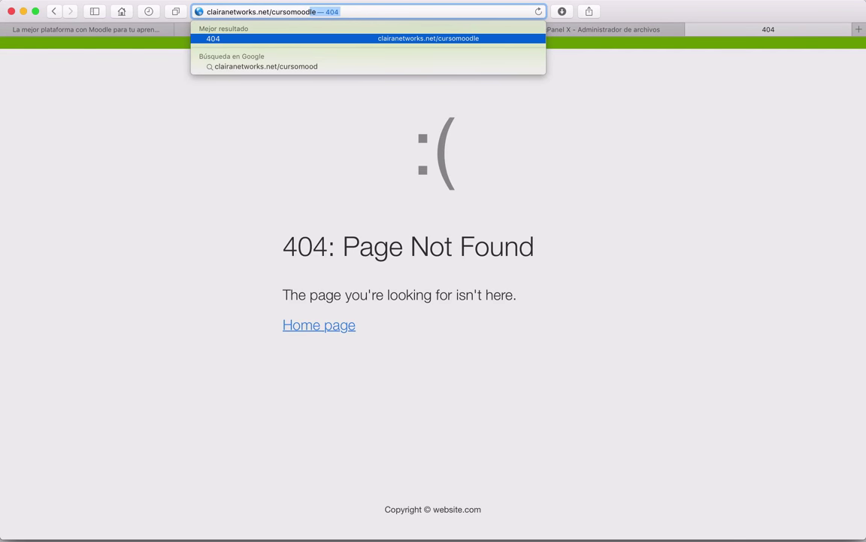
key("Return")
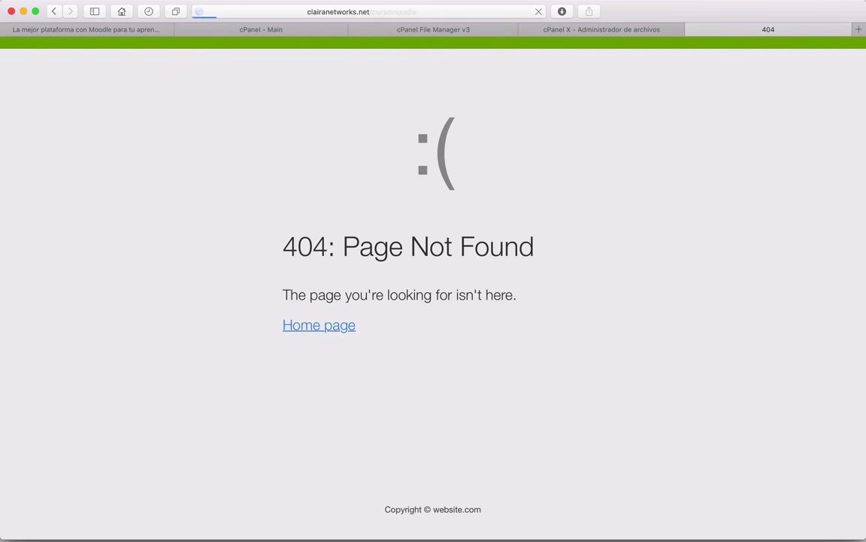
mouse_move(410, 2)
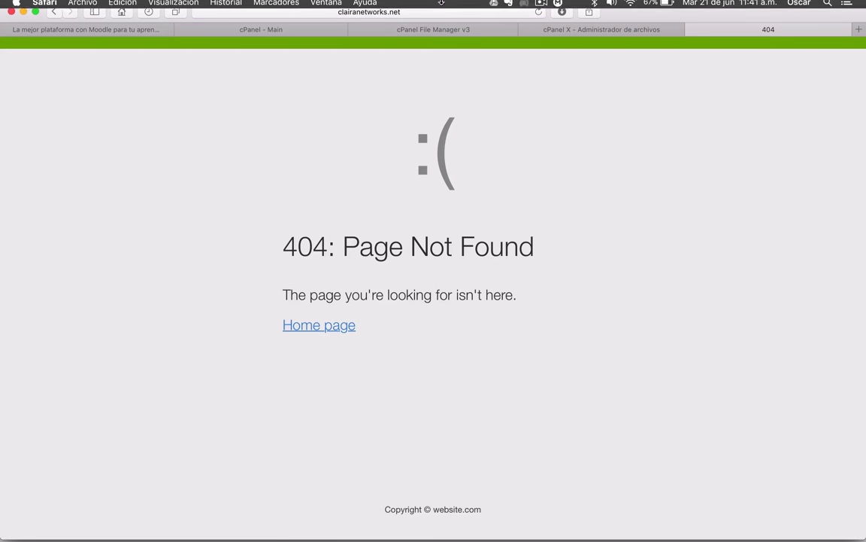
left_click(412, 21)
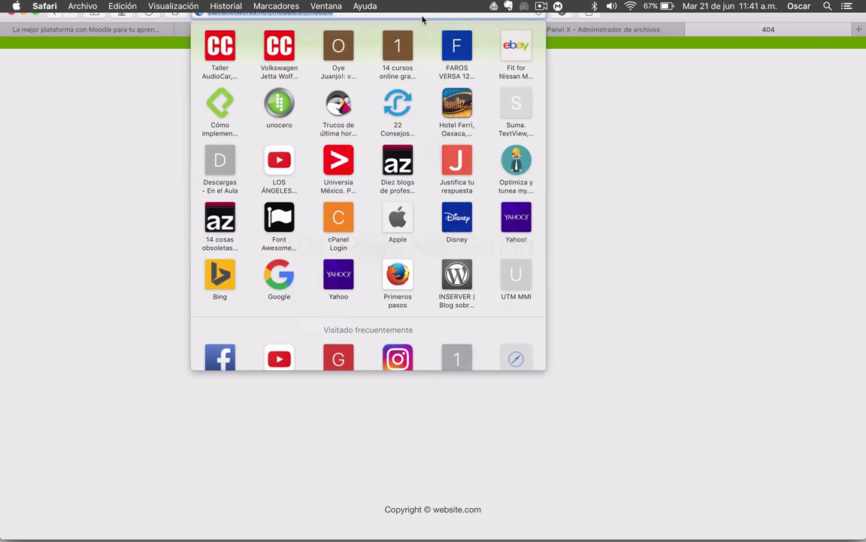
left_click(683, 213)
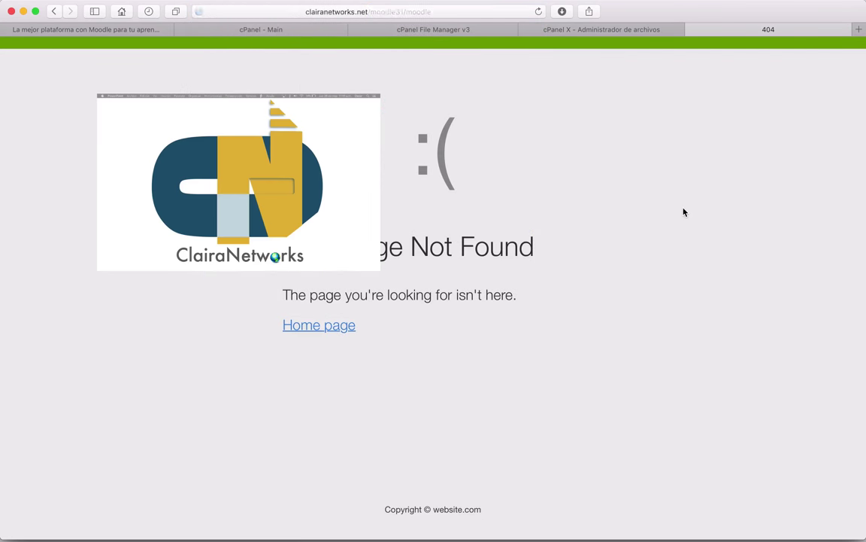
Save the changes to config.php and close its editor
left_click(543, 28)
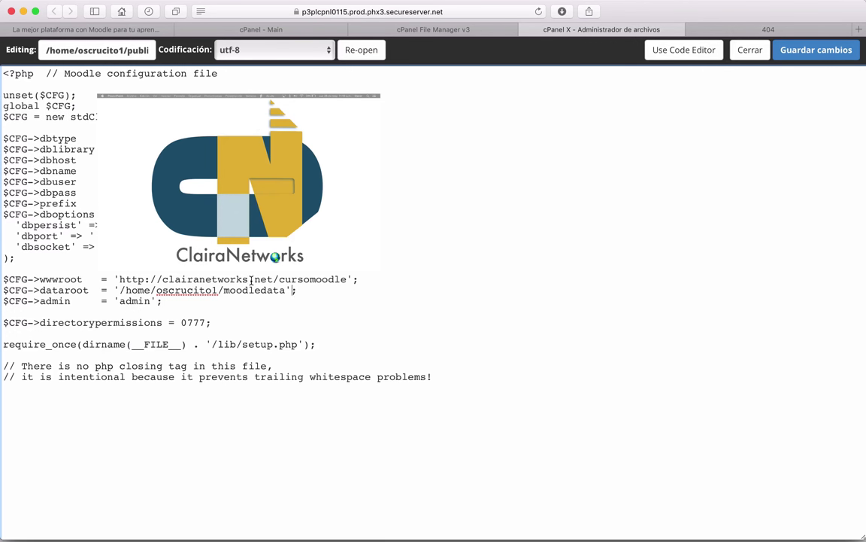
left_click(218, 280)
left_click(803, 51)
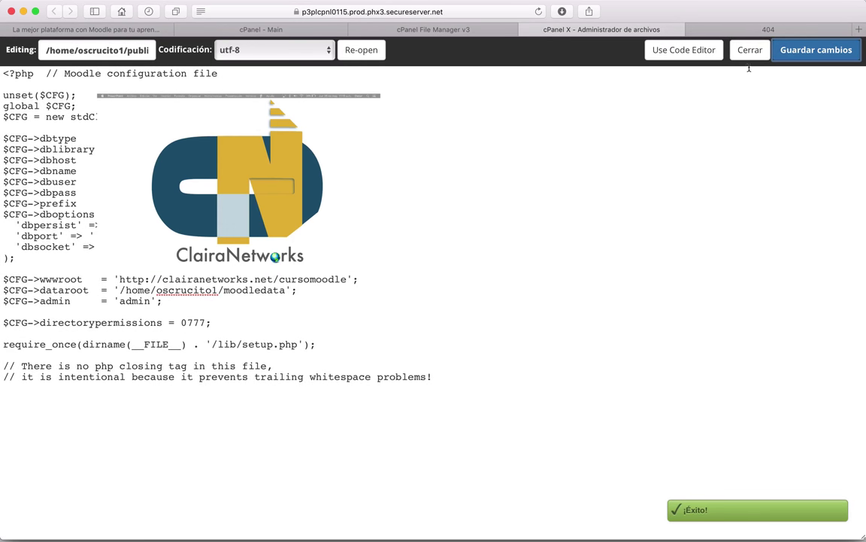
left_click(750, 51)
Load clairanetworks.net/cursomoodle again in the 404 page's tab and check the full address of the loaded site
left_click(711, 32)
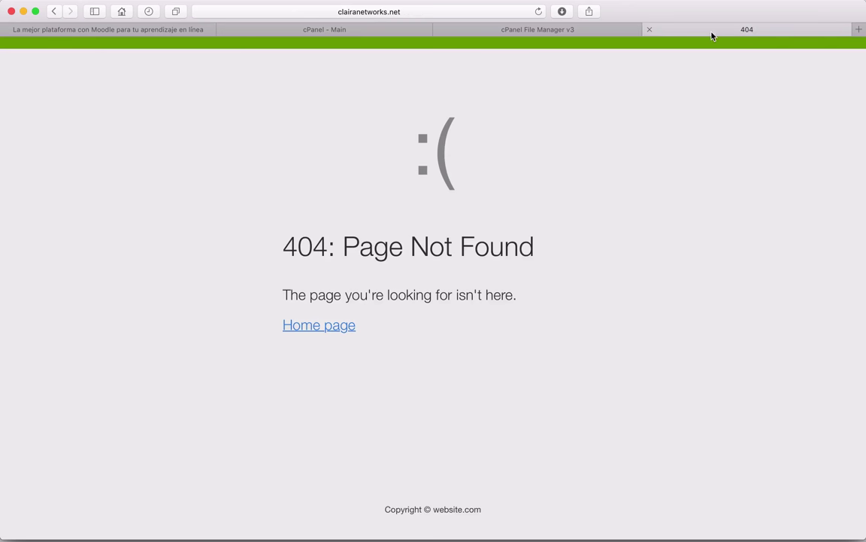
left_click(376, 11)
left_click(358, 12)
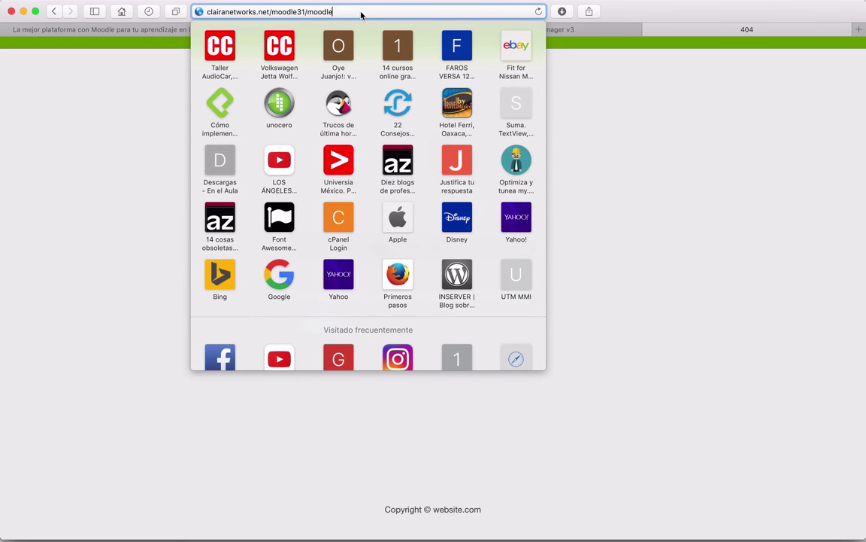
left_click_drag(355, 11, 270, 11)
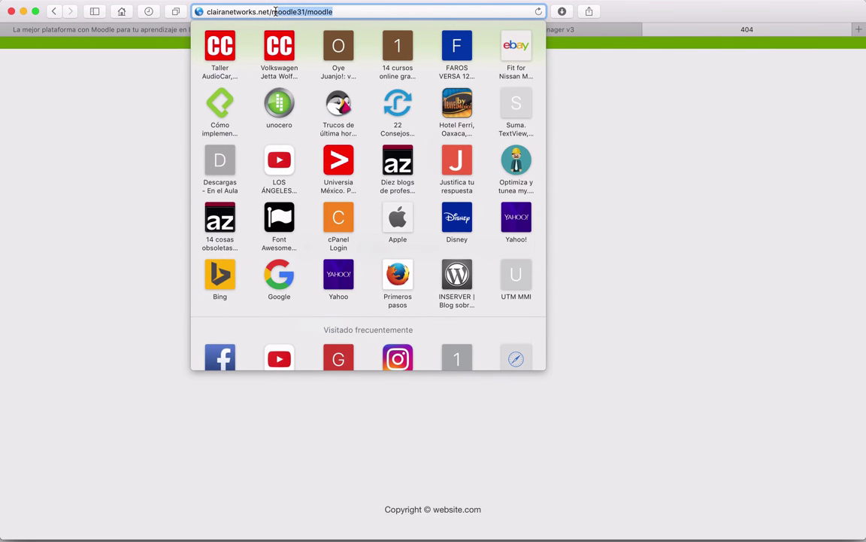
type("m/cursomoodle")
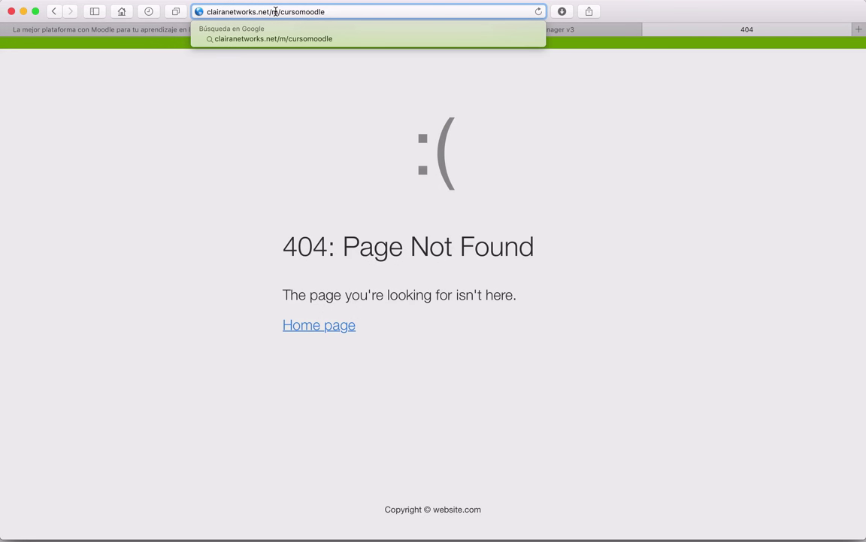
left_click(280, 12)
key("BackSpace")
key("BackSpace")
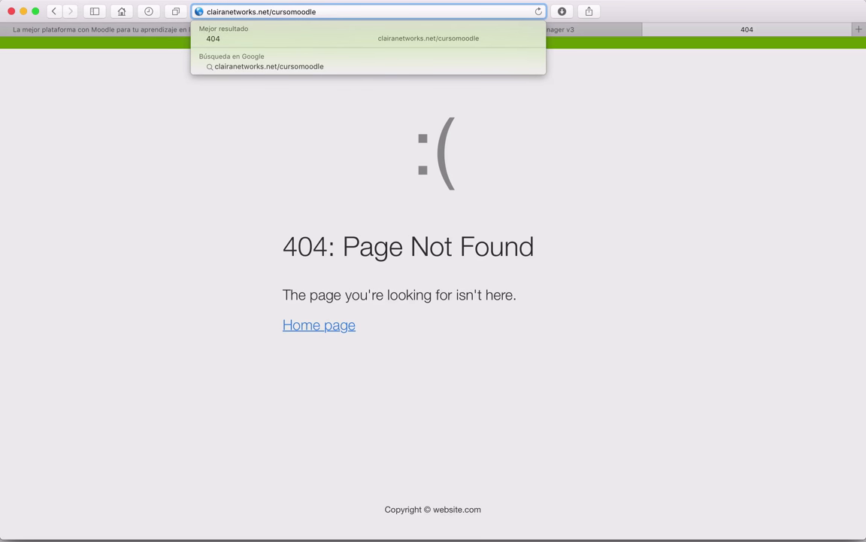
key("Return")
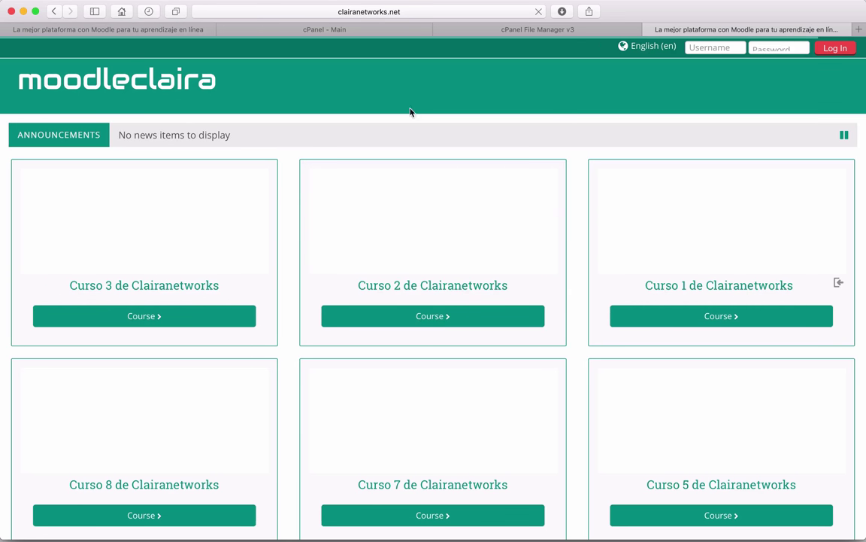
left_click(412, 12)
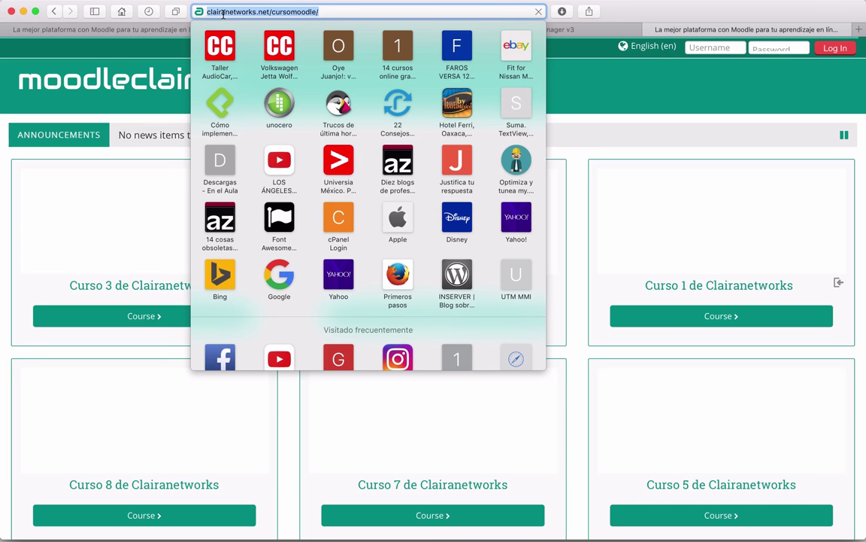
key("Escape")
left_click(739, 47)
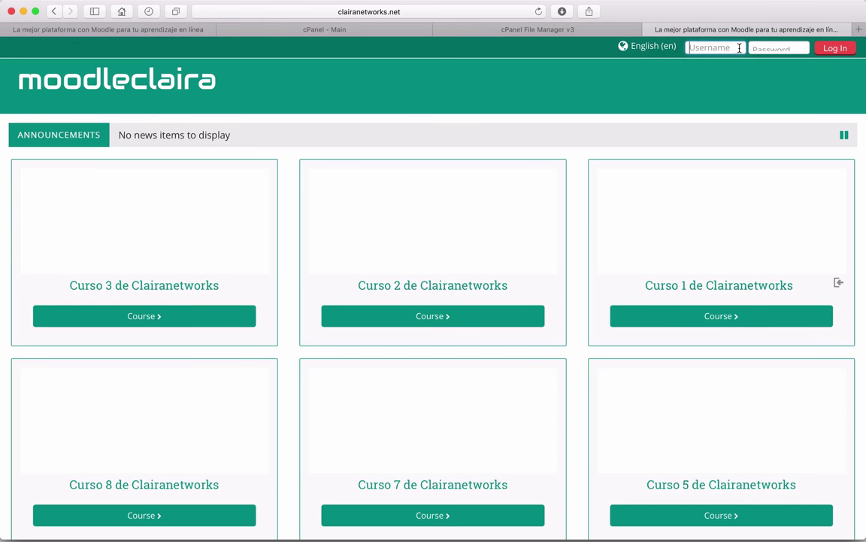
type("o")
key("Down")
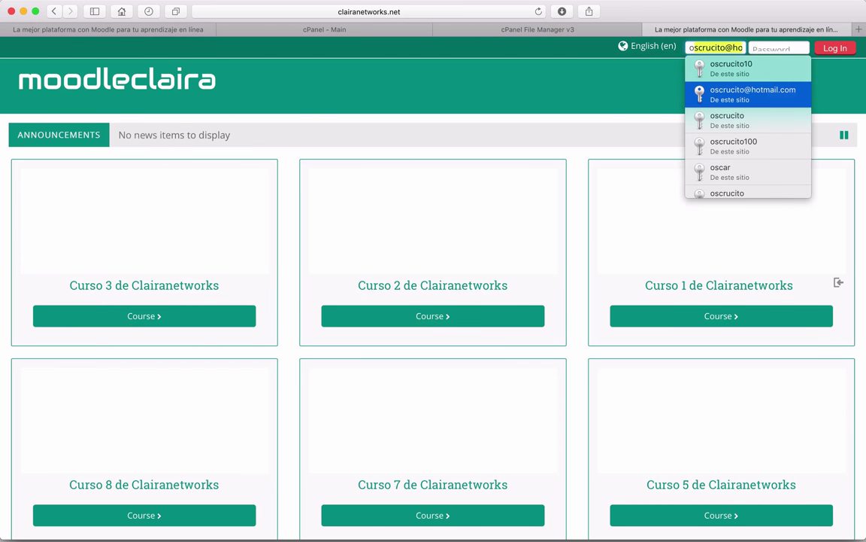
key("Down")
key("Down")
key("Down")
key("Down")
key("Down")
key("Escape")
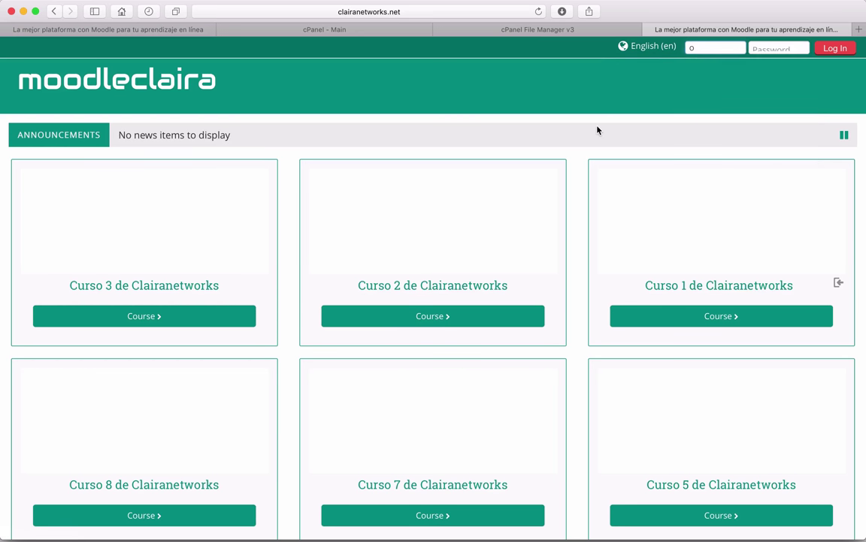
Log in to the Moodle site as admin, filling in the username and account password from the saved credentials for this site
left_click(702, 47)
type("admin")
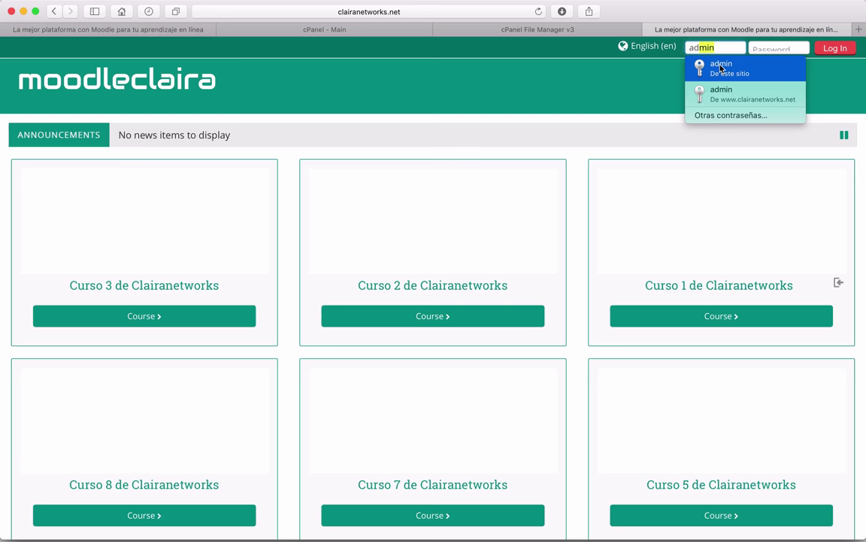
left_click(721, 68)
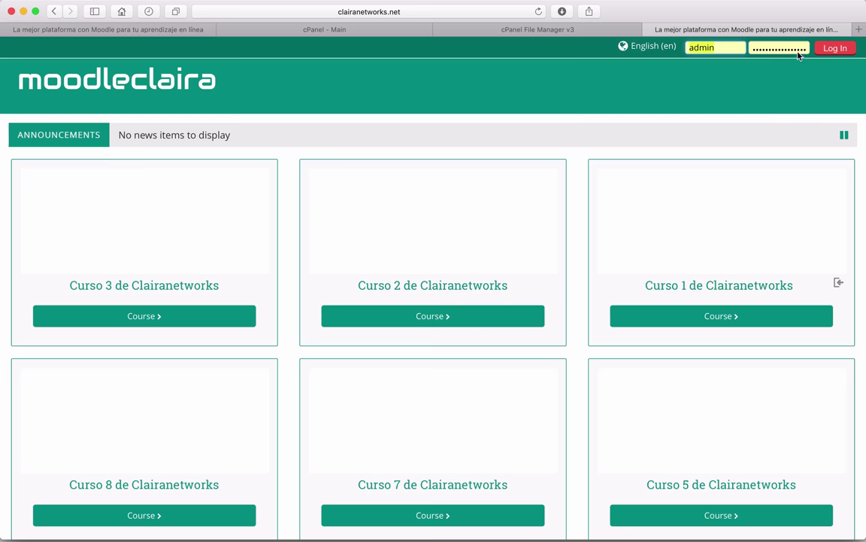
key("Return")
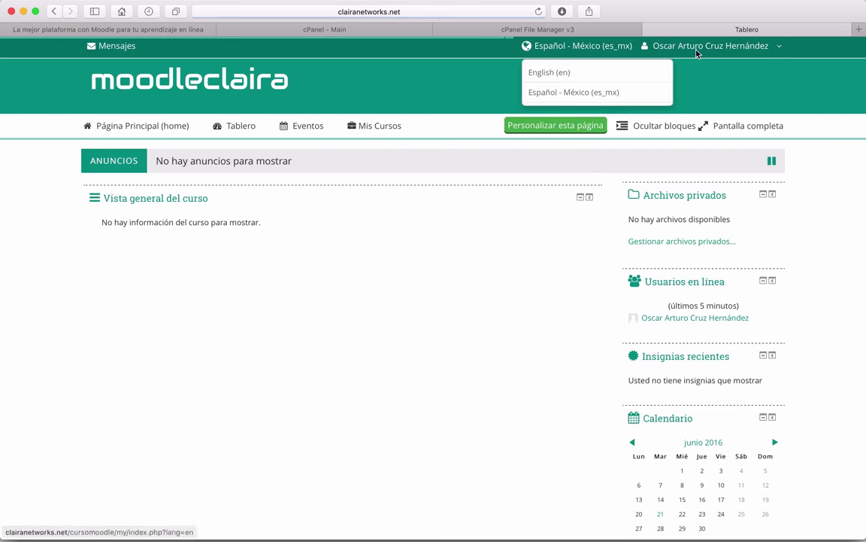
Look over the administrator's dashboard and log out of the account
scroll(55, 349, "down", 5)
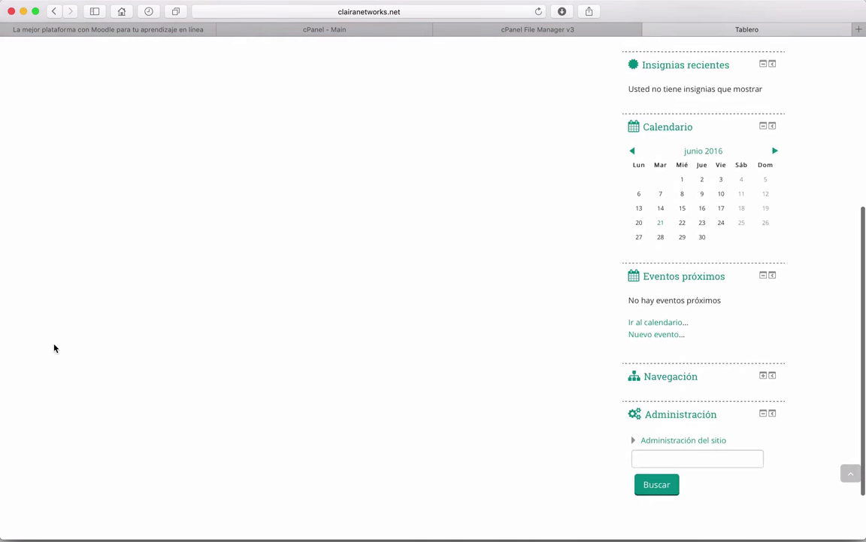
scroll(54, 348, "up", 5)
left_click(699, 45)
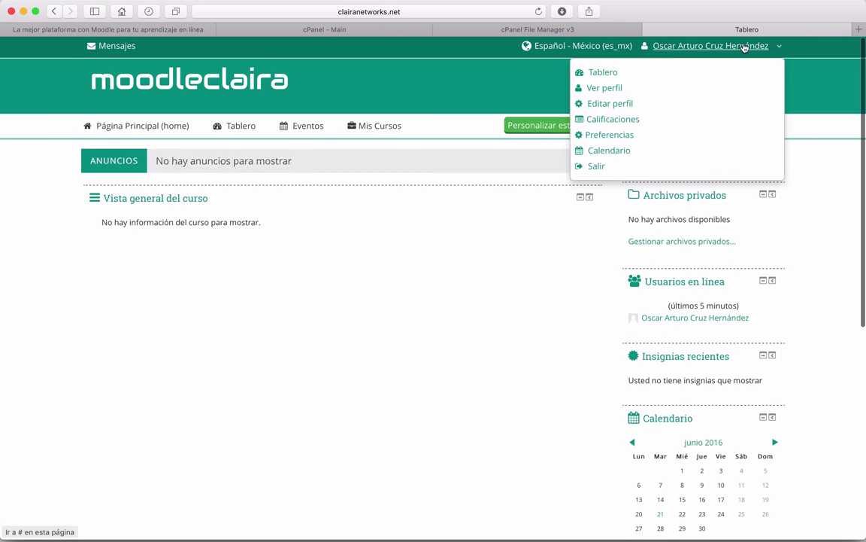
left_click(596, 167)
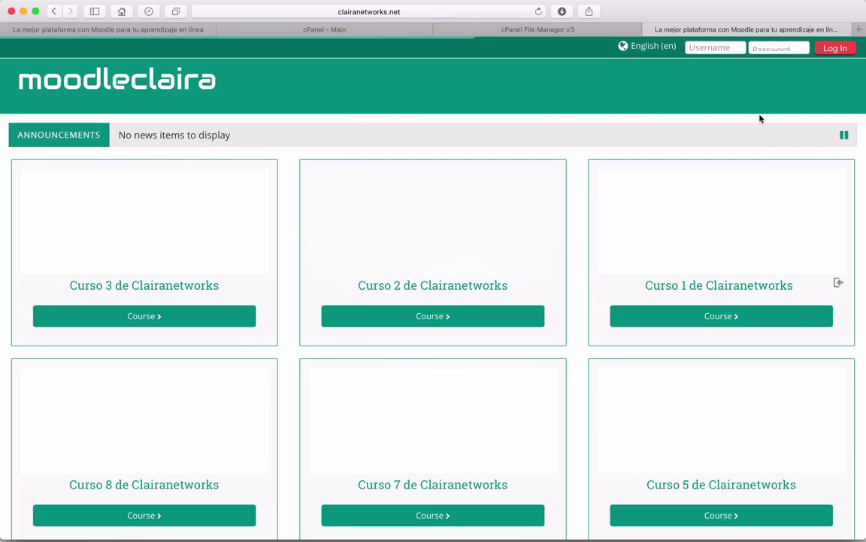
Log in to the Moodle site as usuario9, filling in the username and account password from the saved credentials
left_click(723, 48)
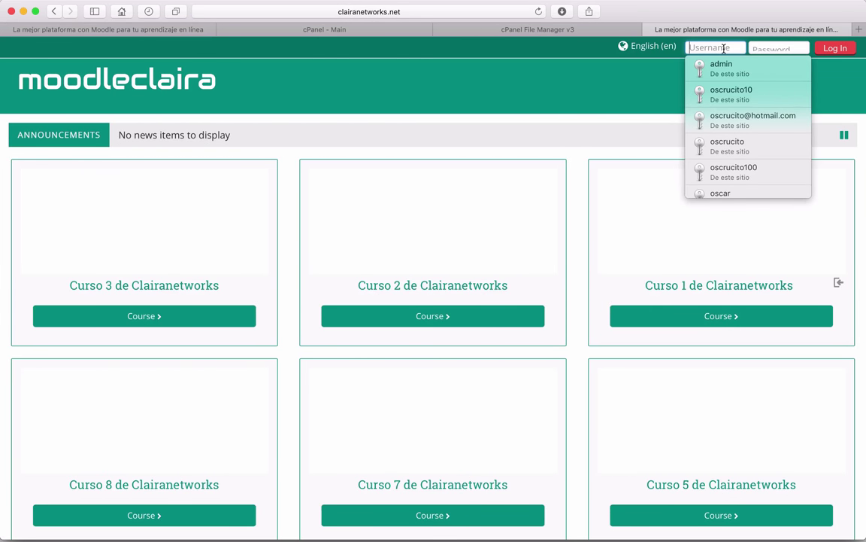
scroll(722, 98, "down", 3)
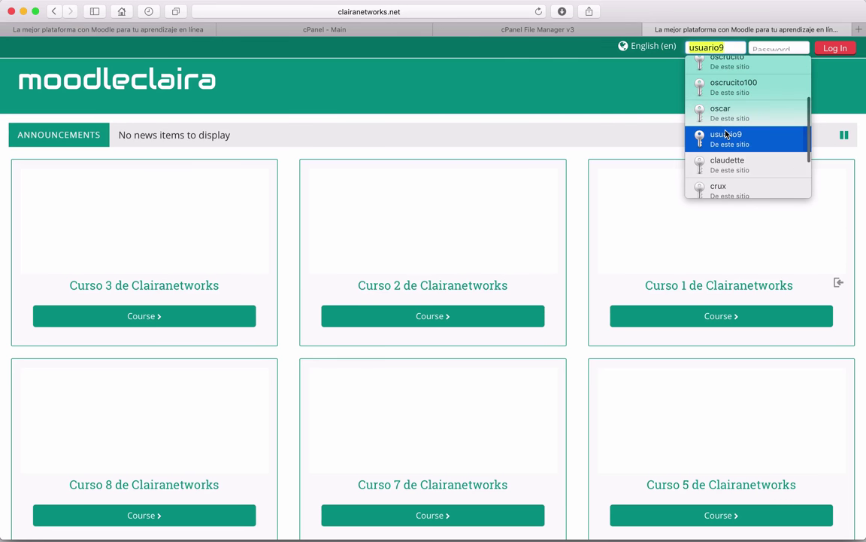
left_click(727, 136)
left_click(833, 48)
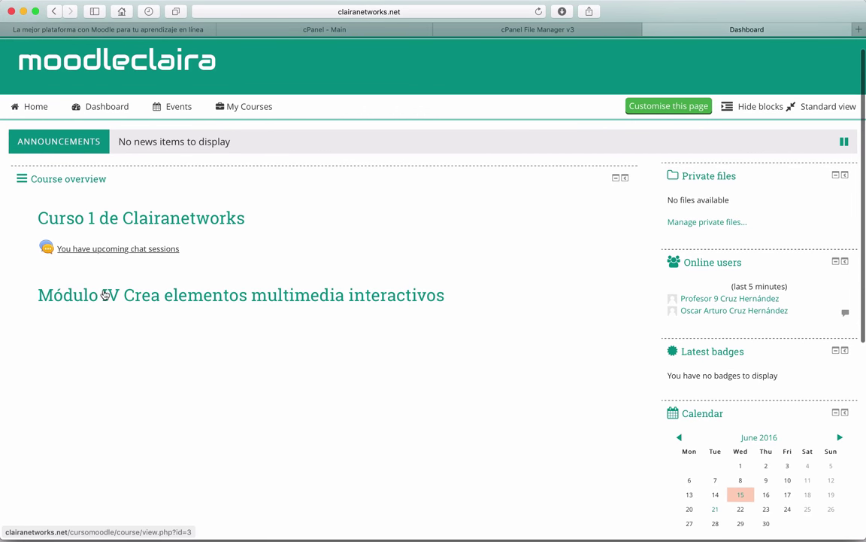
Open Curso 1 de Clairanetworks, review its weekly sections and activities, and return to the site's home page
left_click(101, 216)
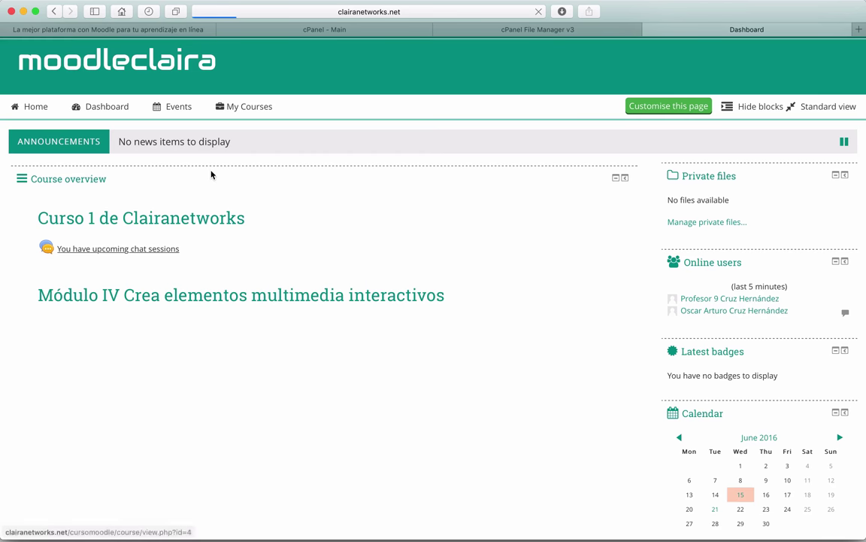
scroll(211, 175, "down", 5)
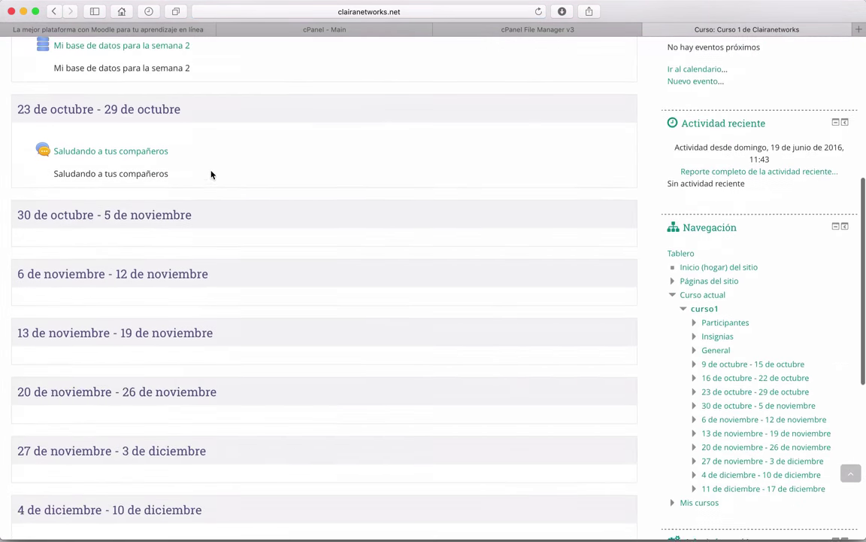
scroll(212, 175, "up", 5)
scroll(213, 174, "up", 4)
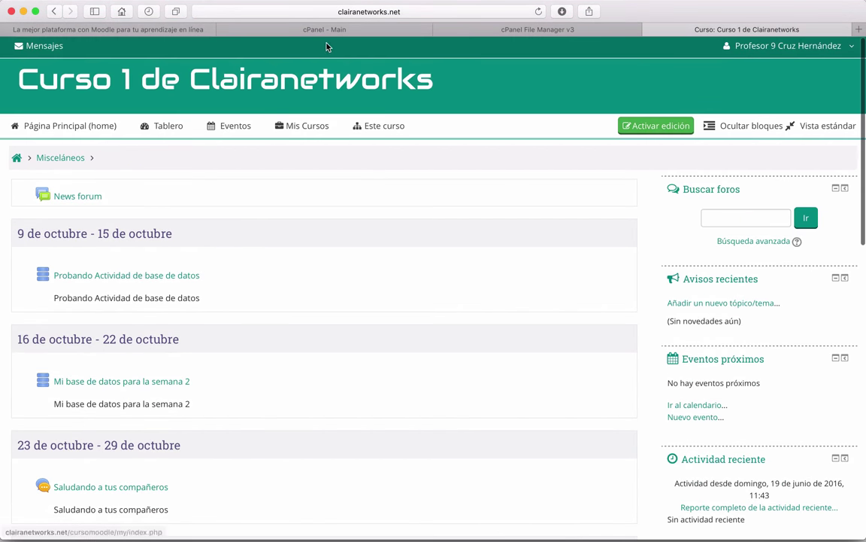
left_click(46, 128)
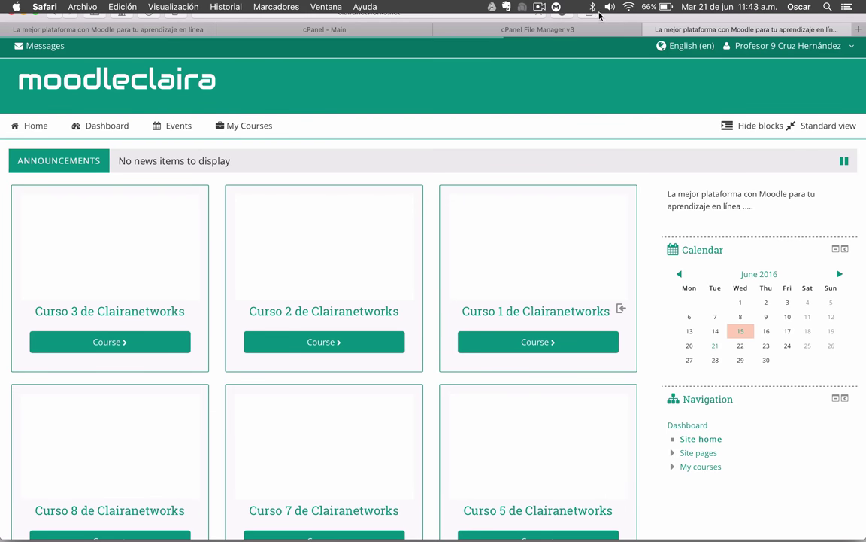